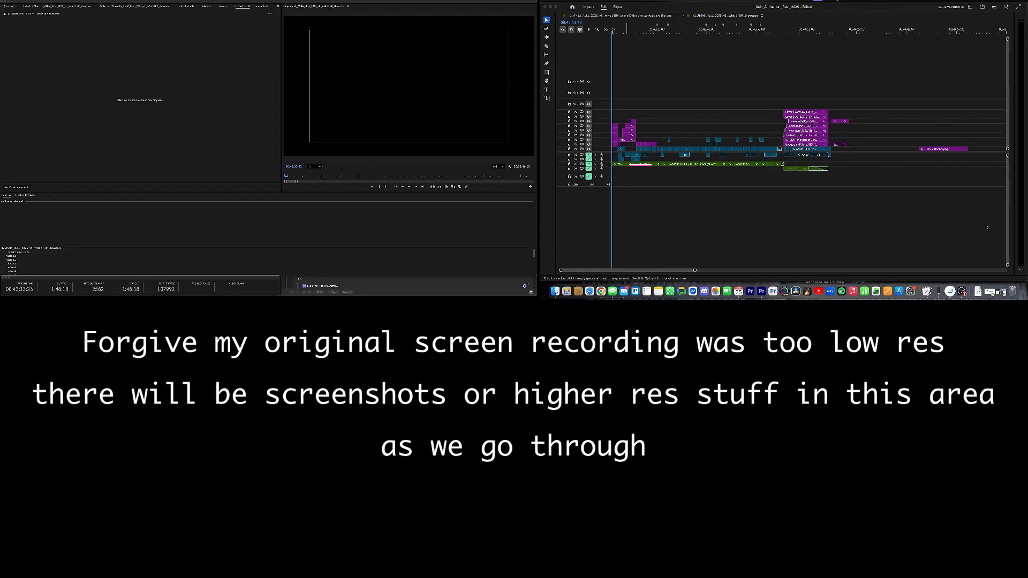
- Switch to Premiere Pro and step the playhead through the first edit points of the Showcase sequence
key("super+Tab")
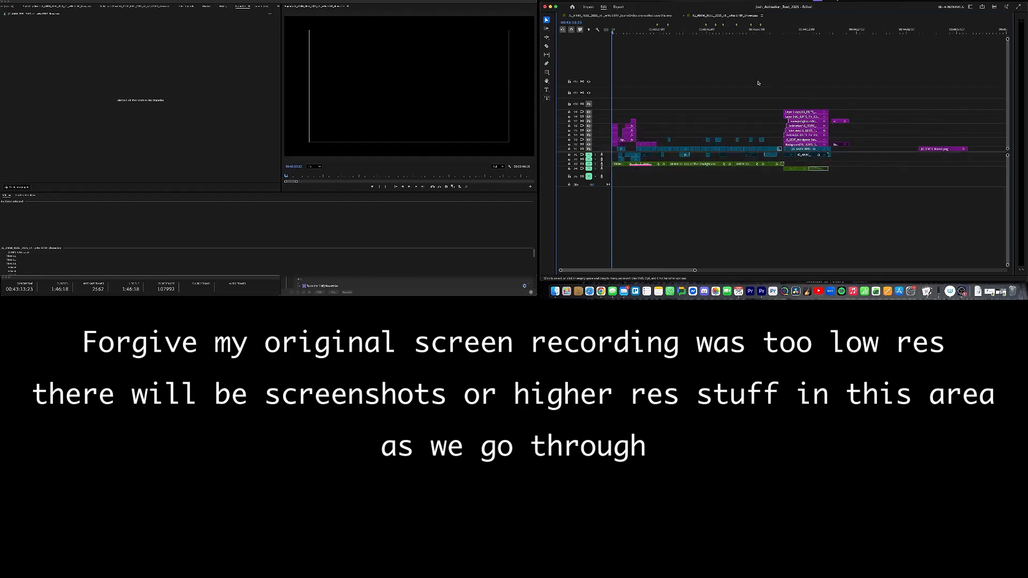
key("equal")
key("equal")
key("equal")
key("equal")
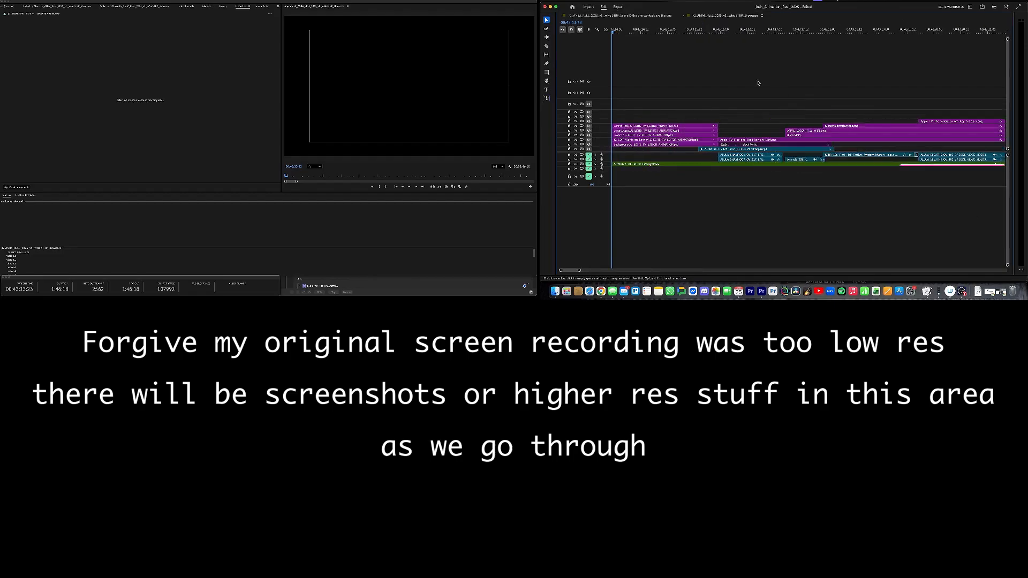
key("Down")
key("Down")
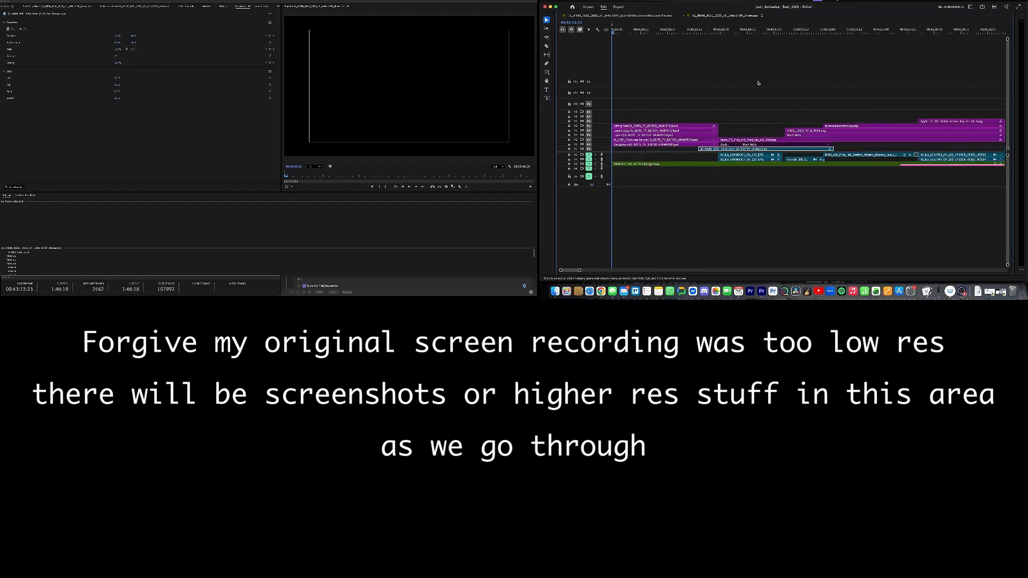
key("Down")
key("Up")
- Lock all video tracks and step the playhead through the following edit points of the sequence
left_click(569, 149, "shift")
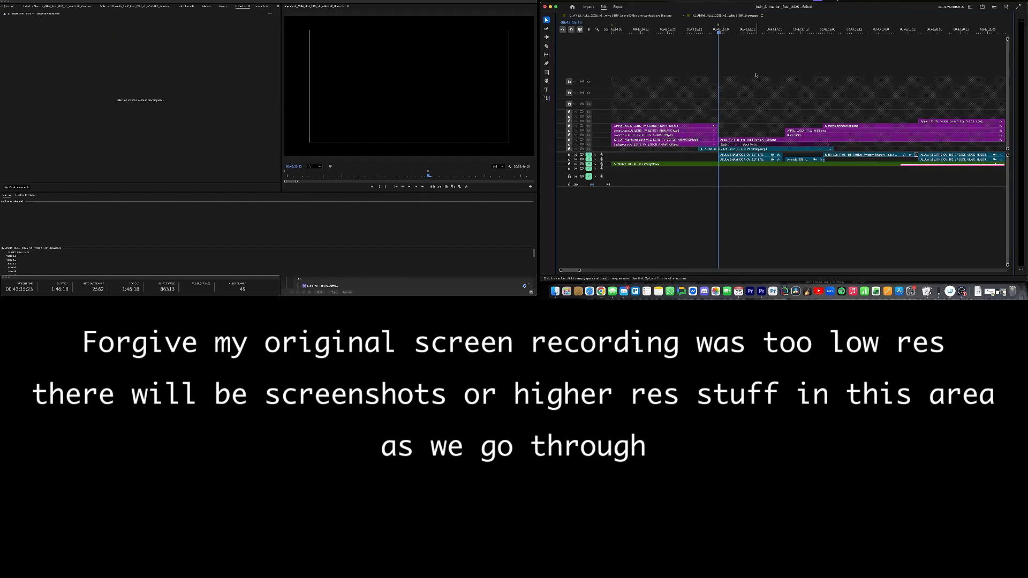
key("minus")
key("minus")
key("Down")
key("Down")
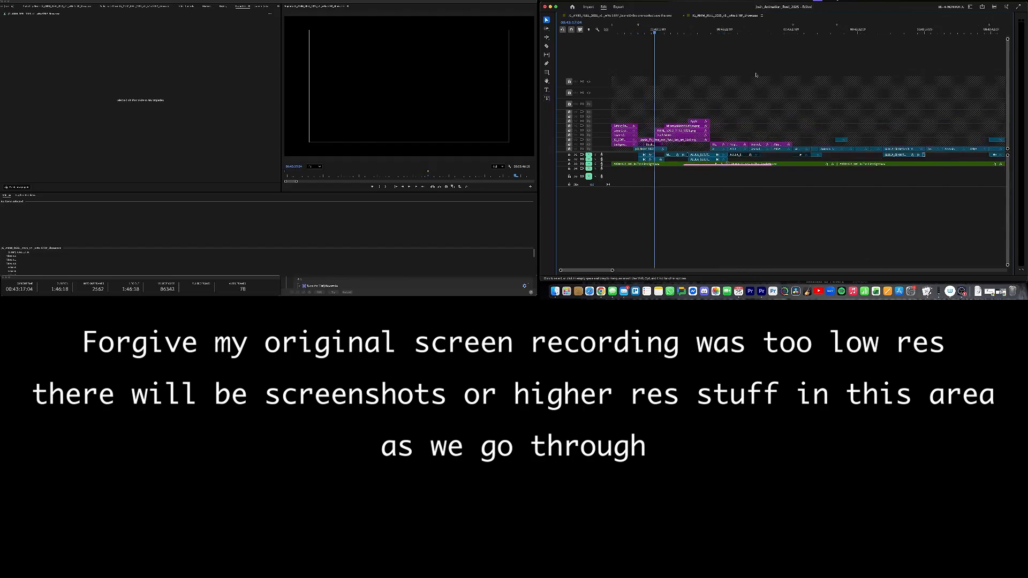
key("Down")
key("Down")
key("Down")
key("Up")
key("Down")
key("Down")
key("Down")
key("Down")
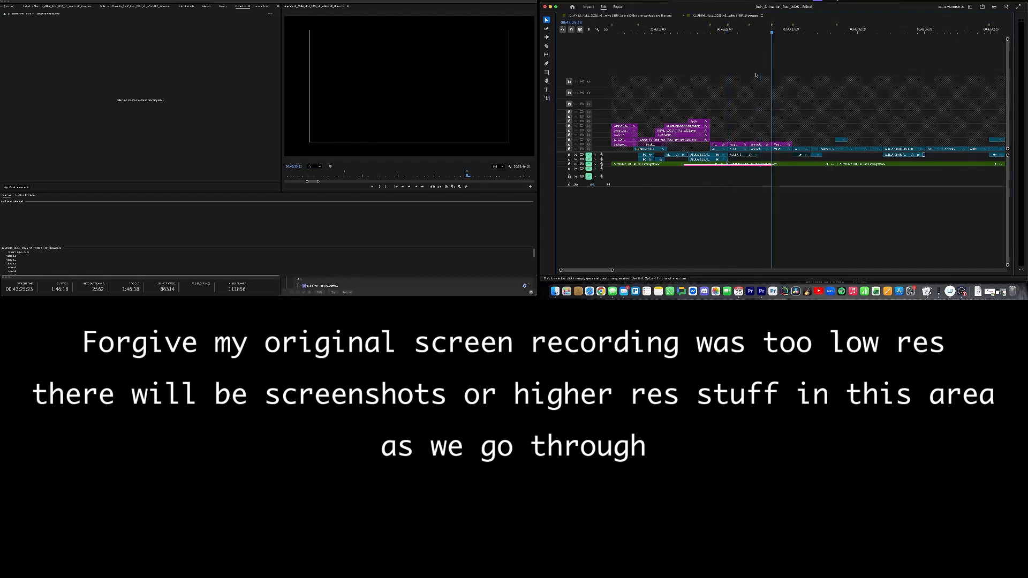
key("minus")
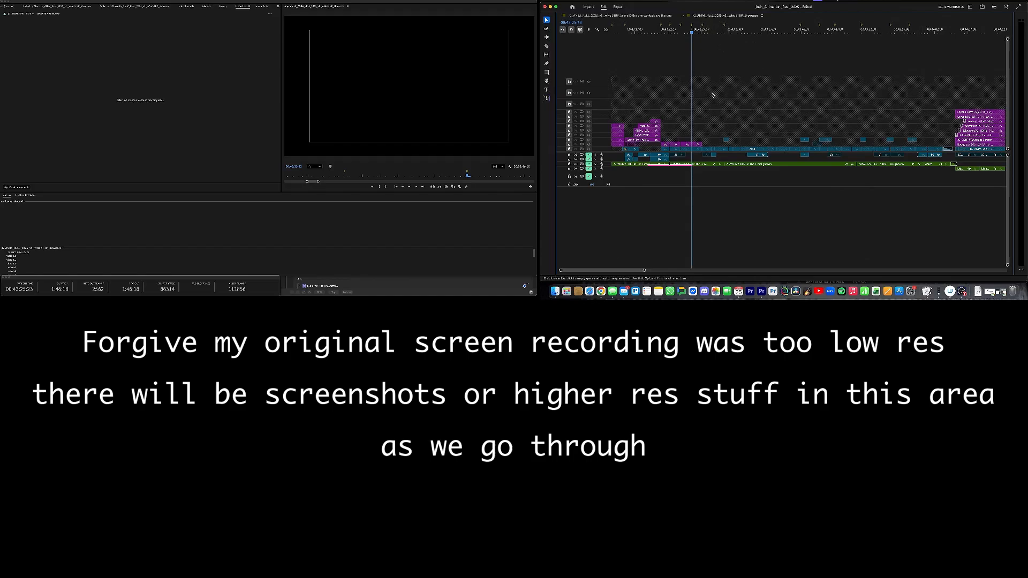
- Return the playhead to the start of the sequence and unlock all video tracks
key("Home")
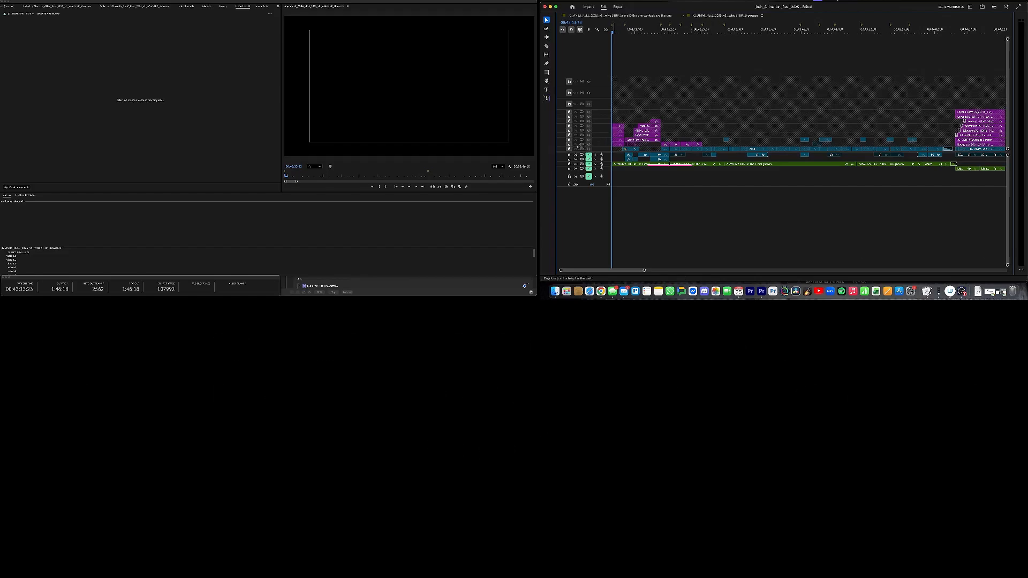
left_click(569, 149, "shift")
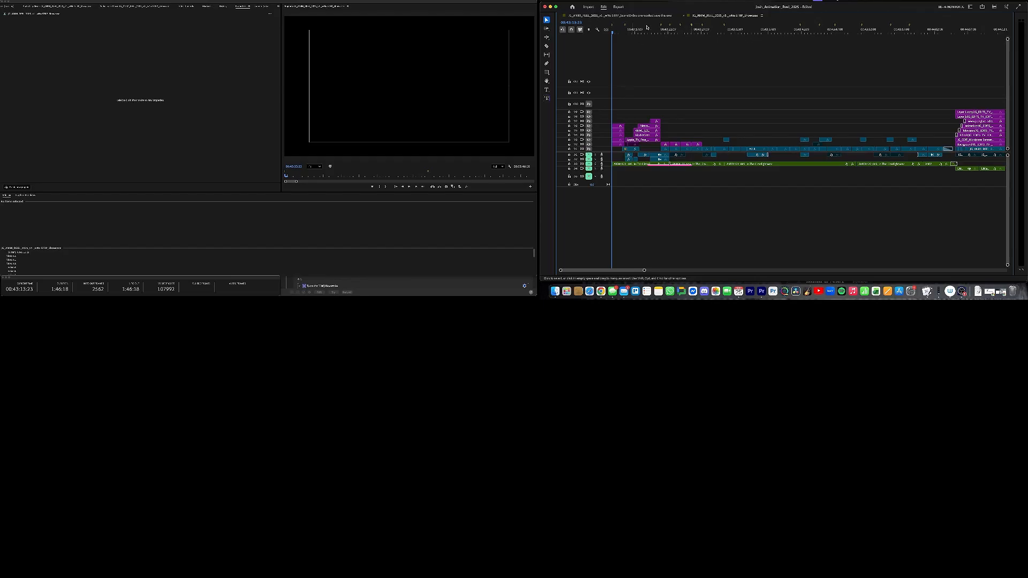
- Toggle the Selection Follows Playhead option for the sequence and bring the clip properties into focus
left_click(646, 9)
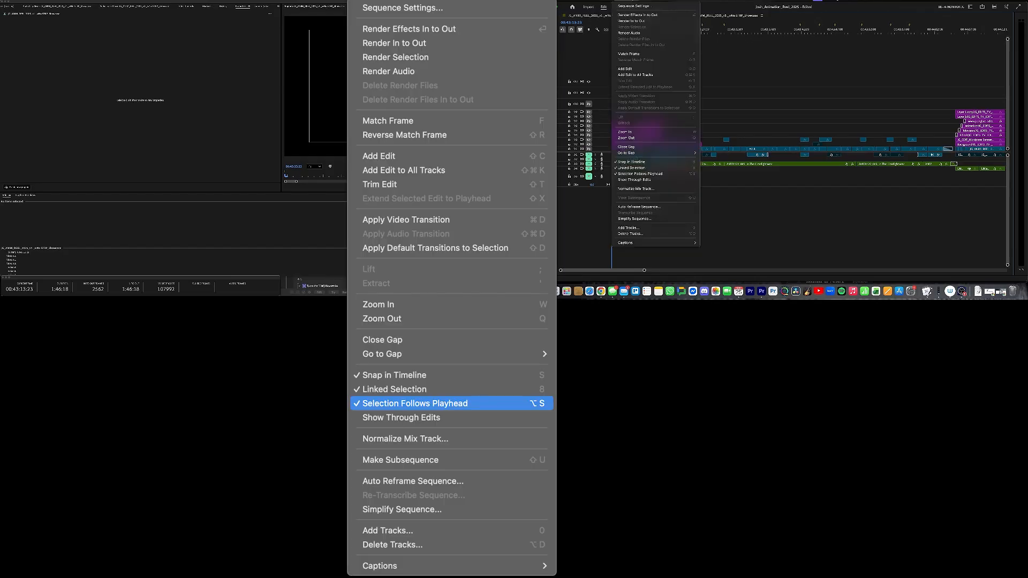
left_click(652, 176)
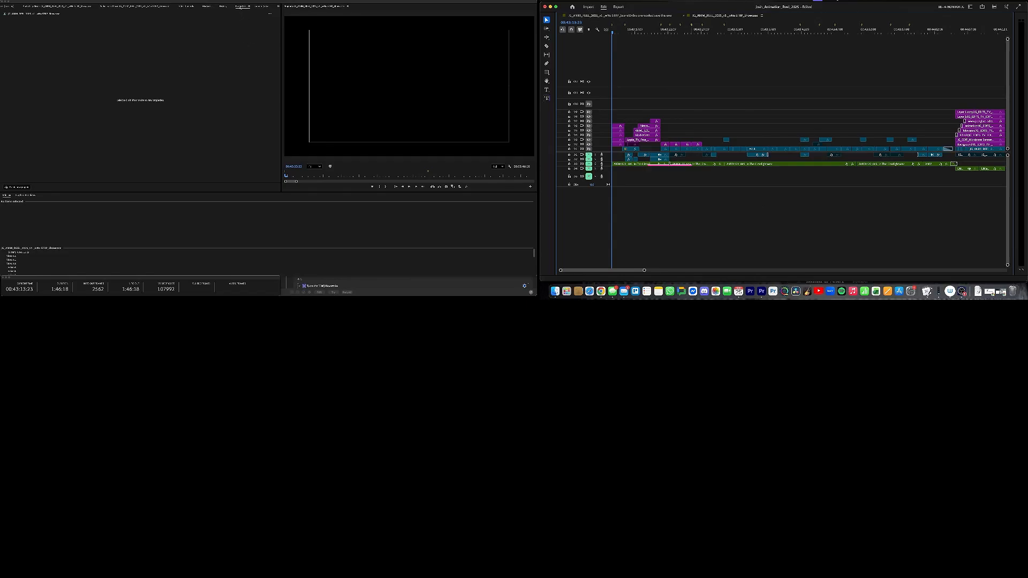
left_click(240, 7)
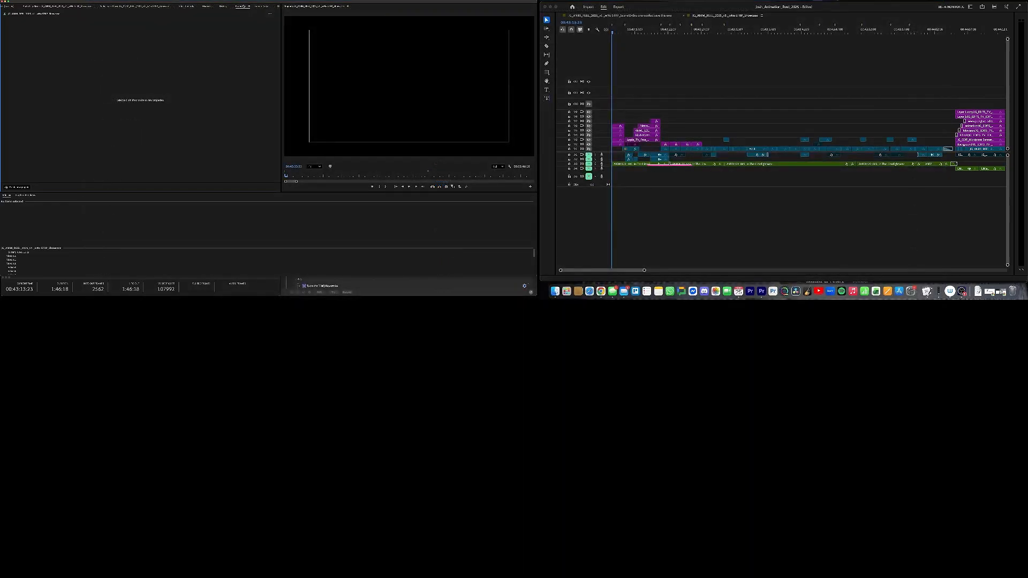
- Switch to Keyboard Maestro and open the Scene IDs macro of the PREMIERE group to view its actions
key("super+Tab")
key("super+Tab")
key("super+Tab")
key("super+Tab")
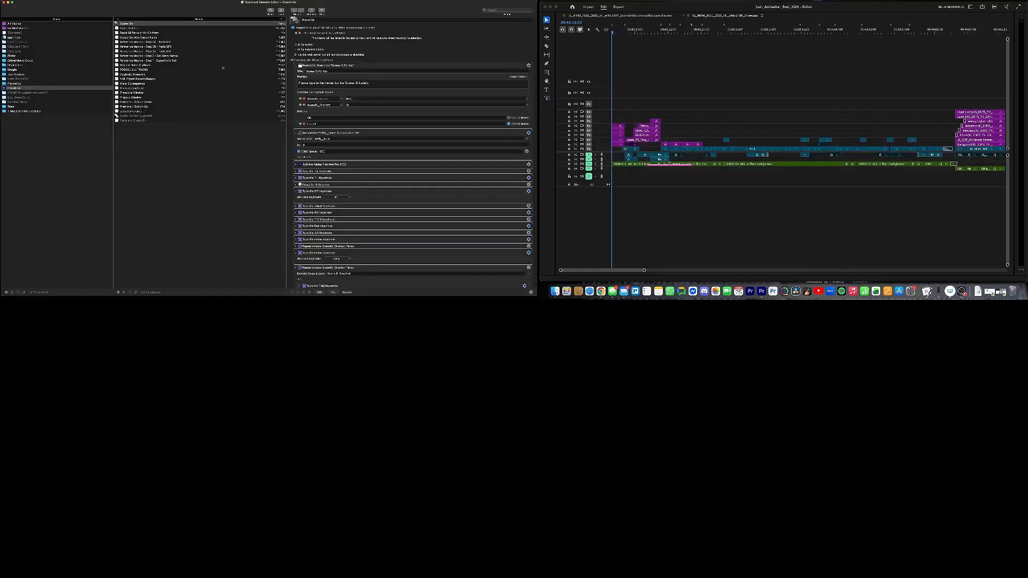
scroll(340, 73, "up", 1)
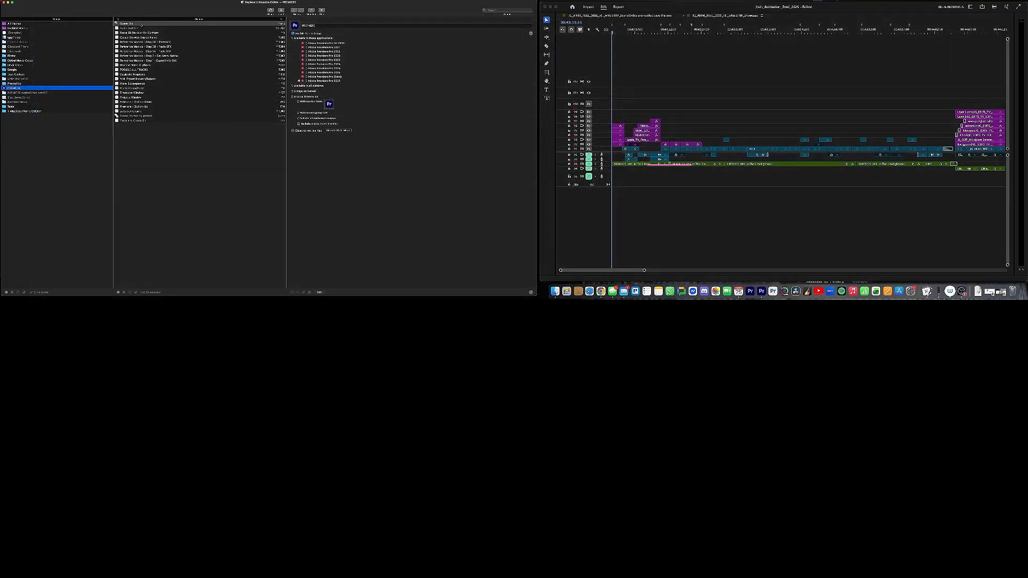
left_click(277, 58)
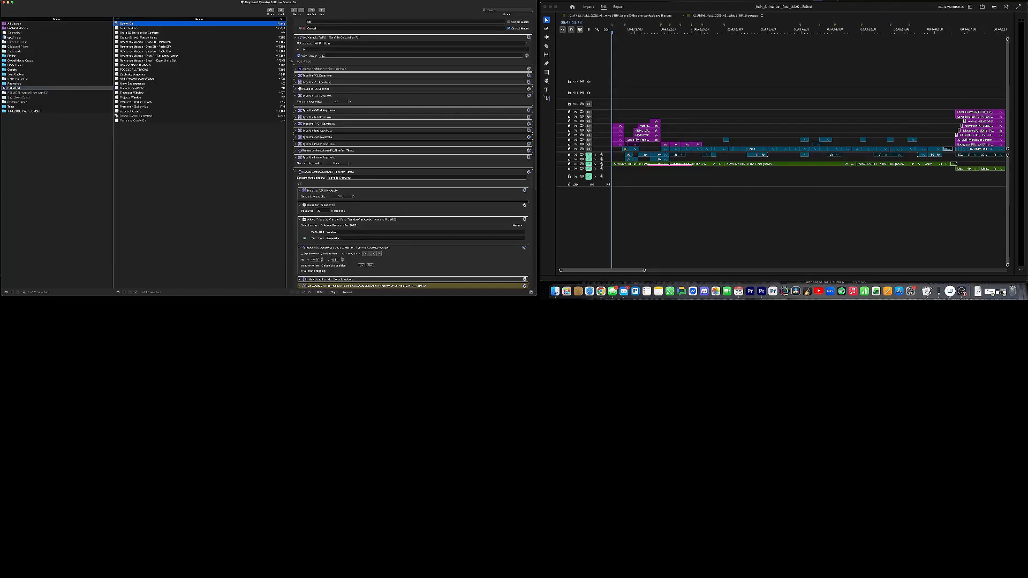
scroll(316, 53, "up", 5)
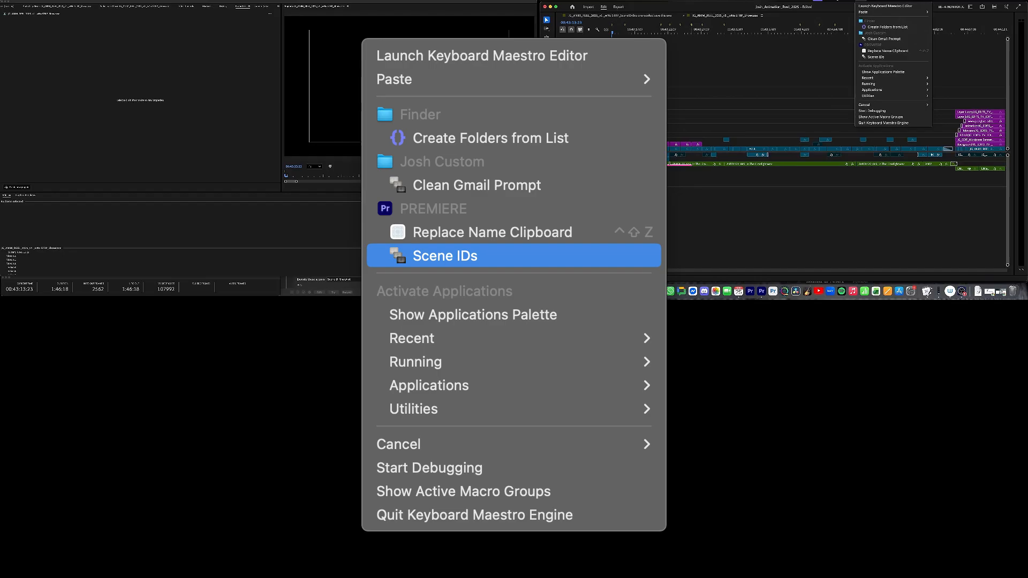
left_click(884, 56, "alt")
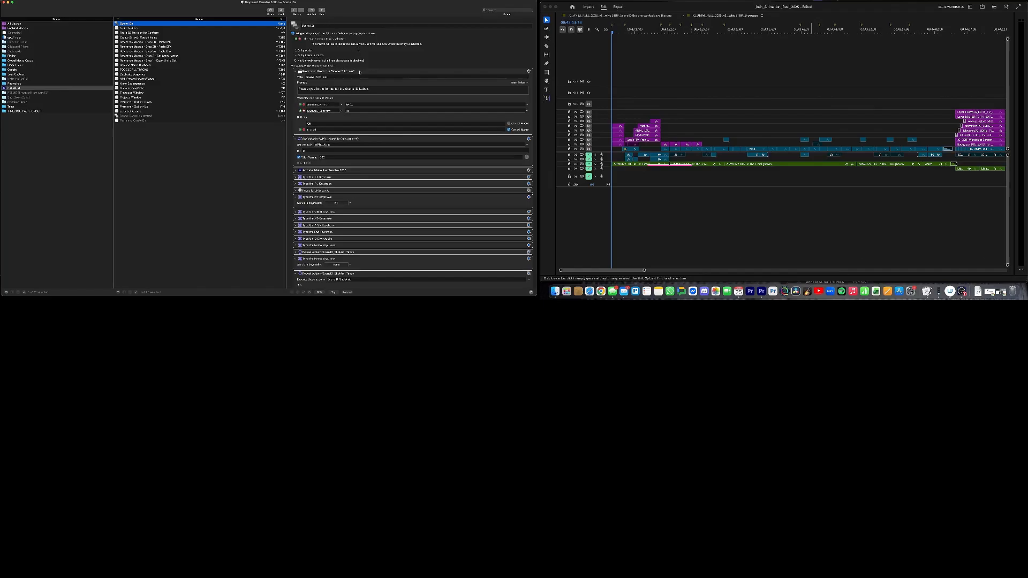
- Test-run the "Scene ID Format" user input prompt on its own and cancel the dialog
right_click(360, 72)
left_click(354, 72)
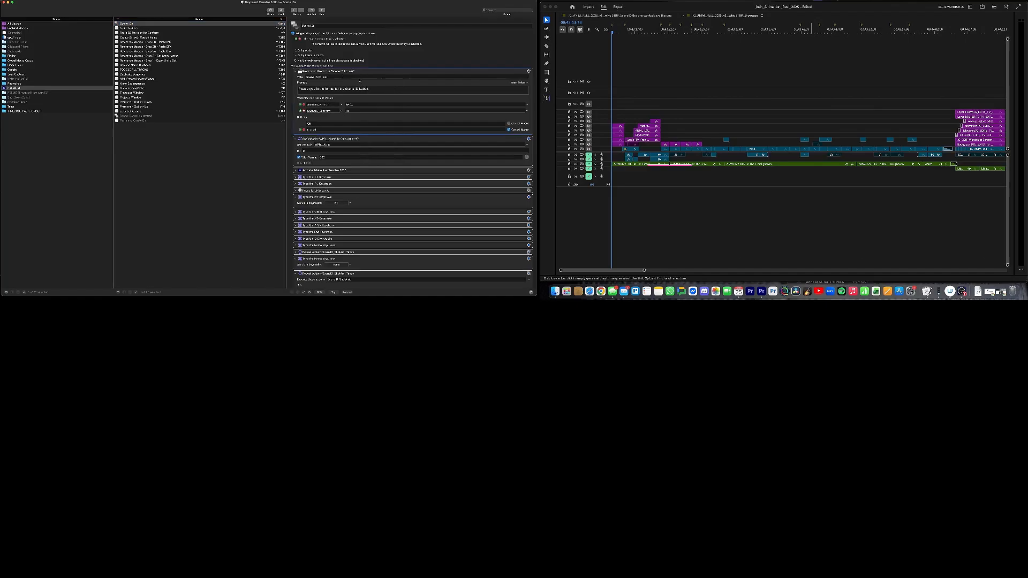
right_click(365, 73)
left_click(374, 76)
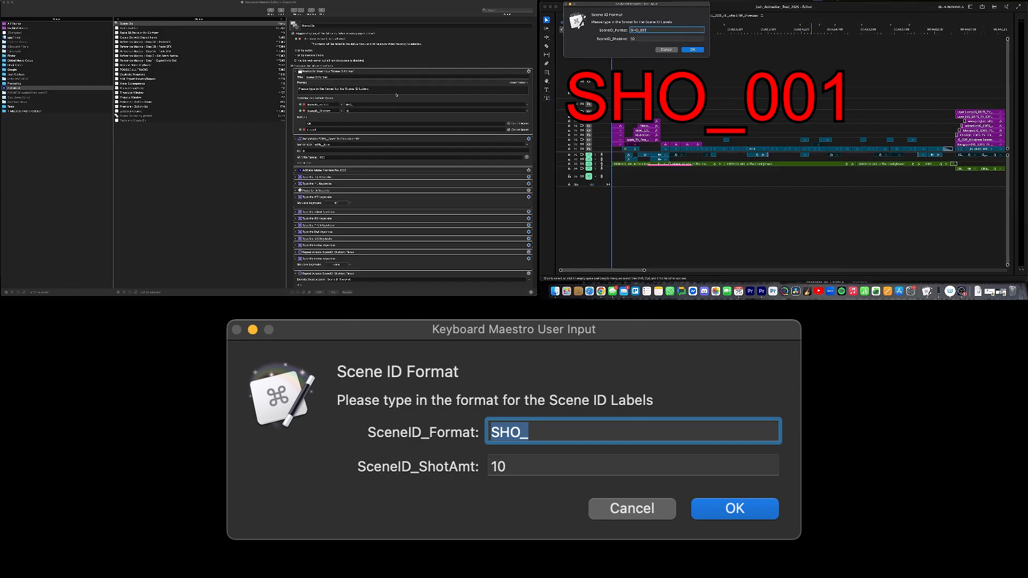
left_click(668, 50)
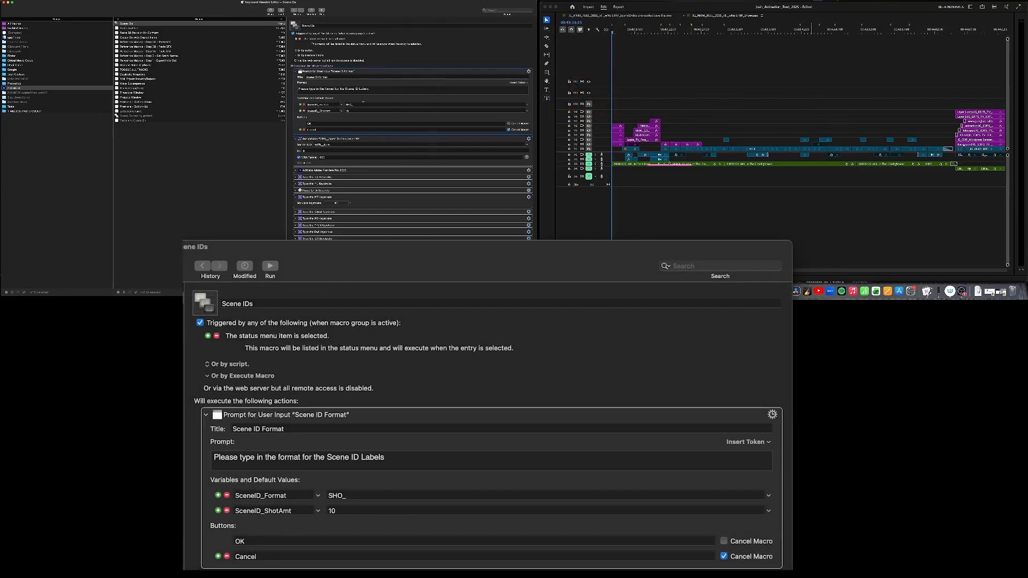
- Examine the default values of SceneID_Format and SceneID_ShotAmt in the user input prompt action
left_click(358, 102)
left_click(357, 104)
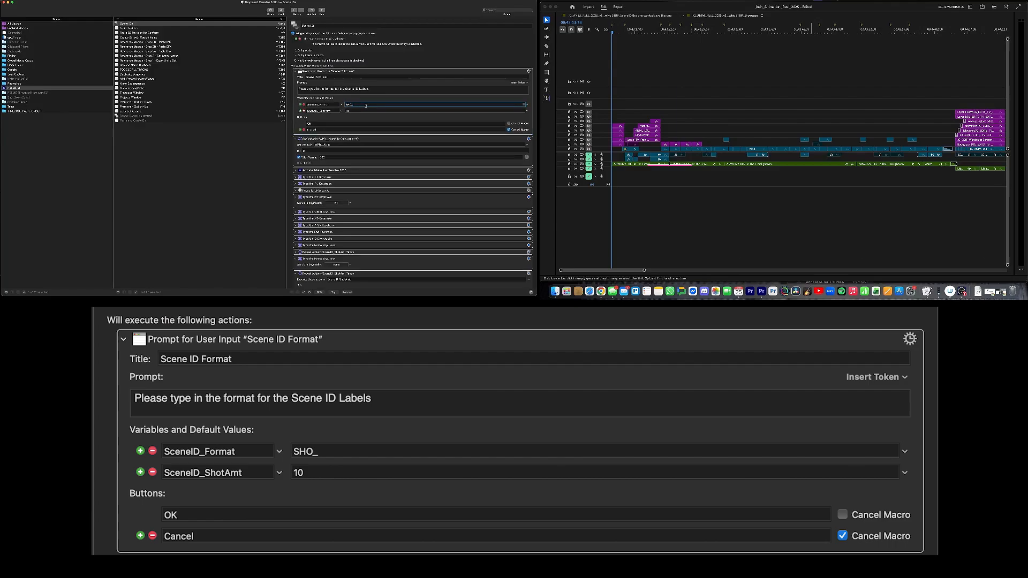
left_click(343, 111)
left_click(353, 119)
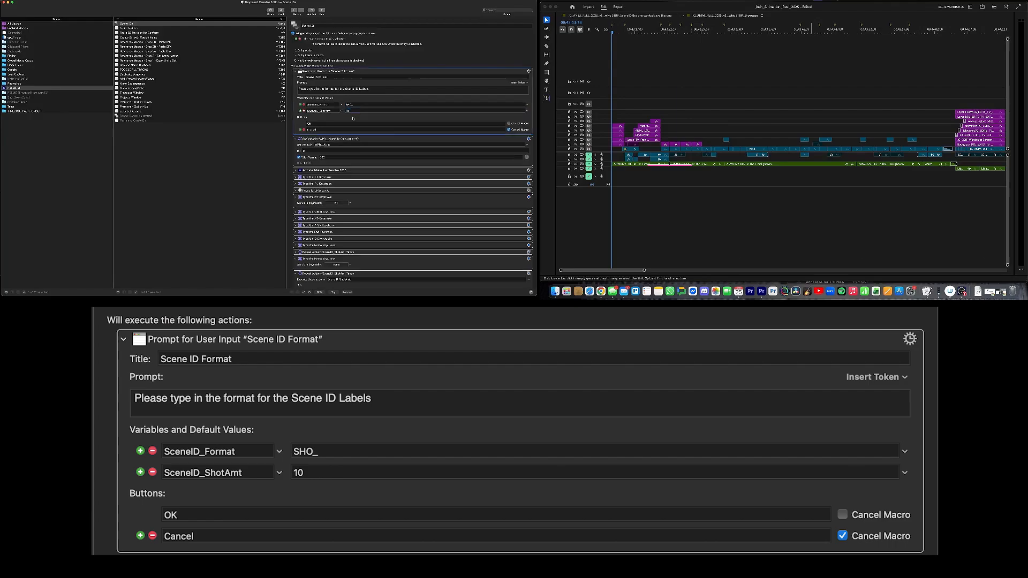
left_click(355, 110)
left_click(348, 117)
- Review the Set Variable "WPB__Num" action and expand the Activate Adobe Premiere Pro 2025 action to inspect its settings
scroll(363, 112, "down", 2)
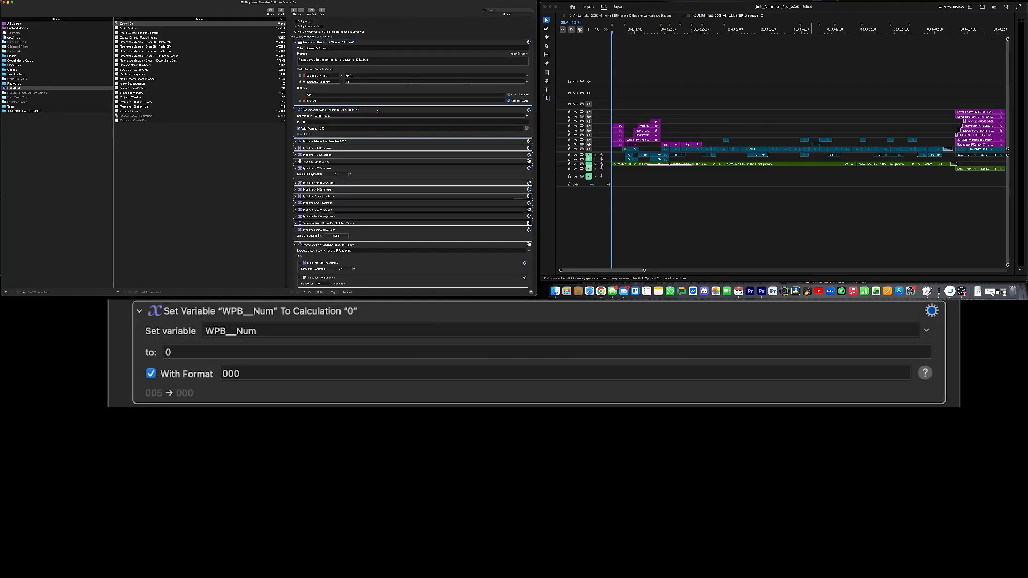
scroll(377, 111, "down", 1)
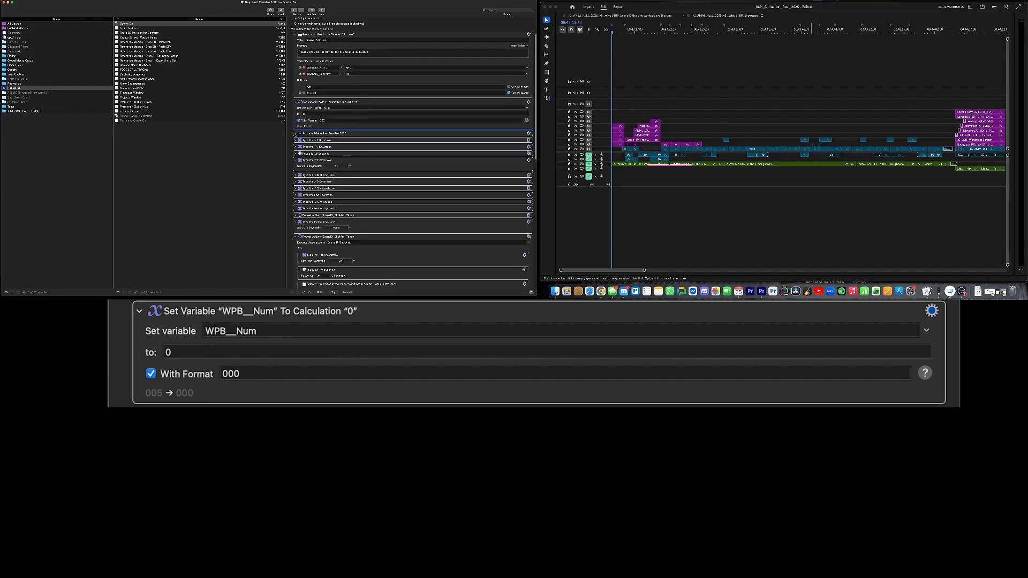
left_click(296, 133)
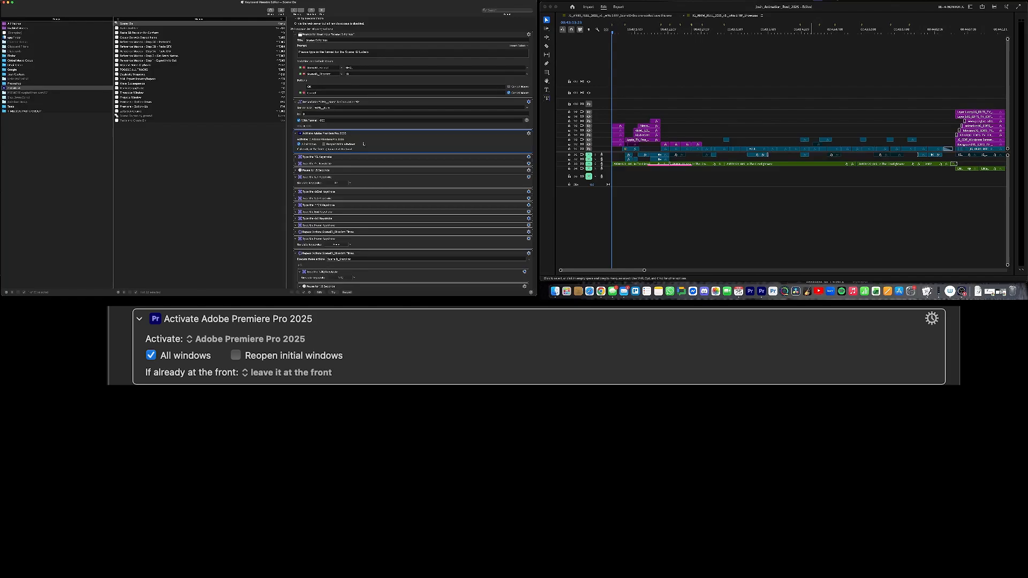
scroll(387, 140, "down", 3)
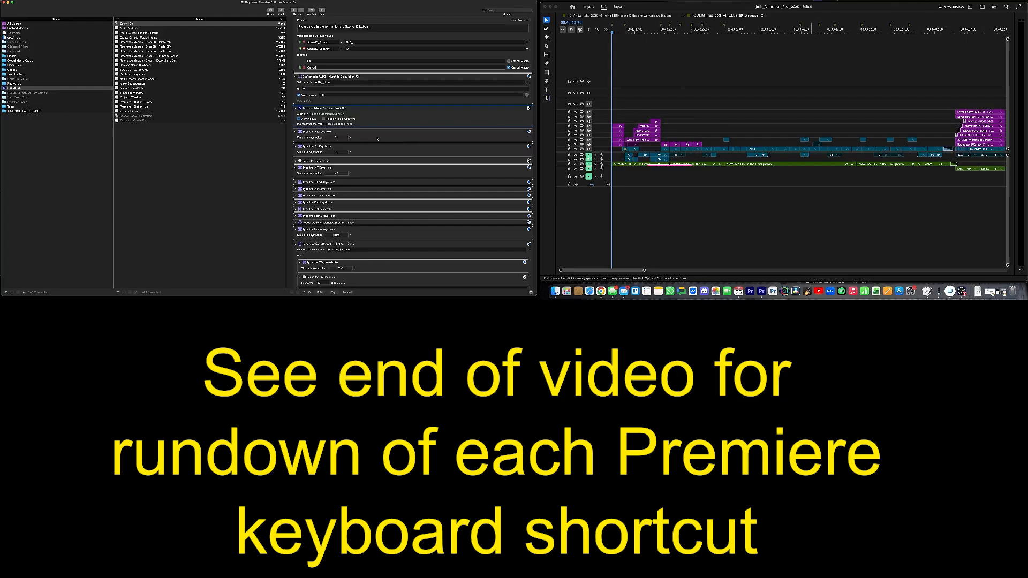
- Switch to Premiere Pro and lock all audio and video tracks of the sequence
left_click(642, 194)
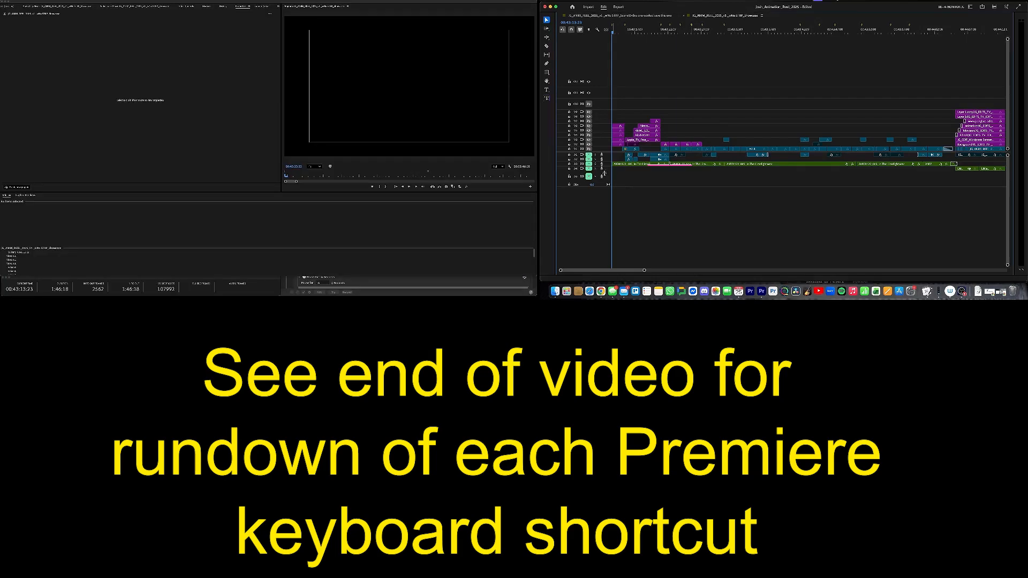
left_click(568, 155, "shift")
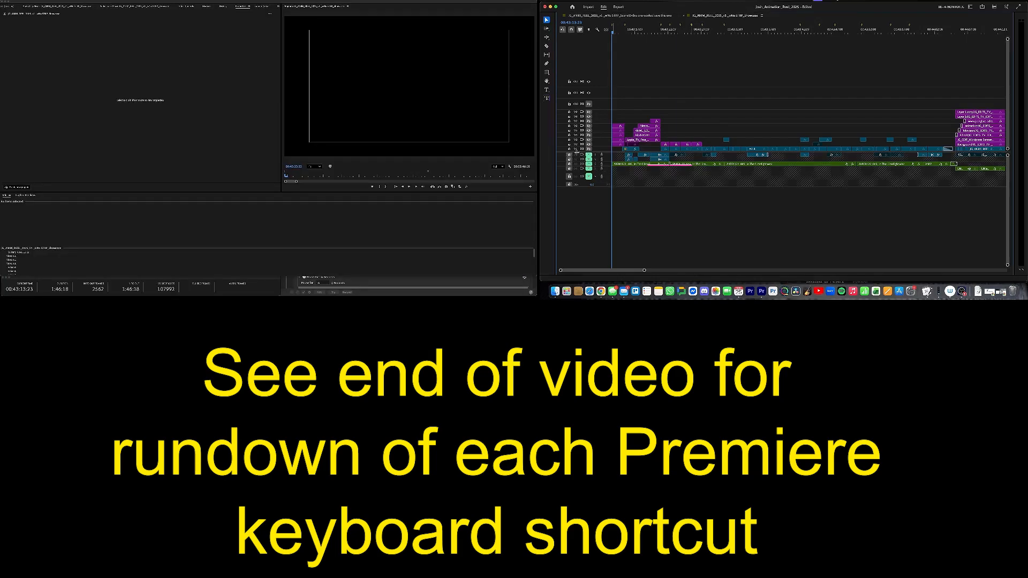
left_click(569, 150, "shift")
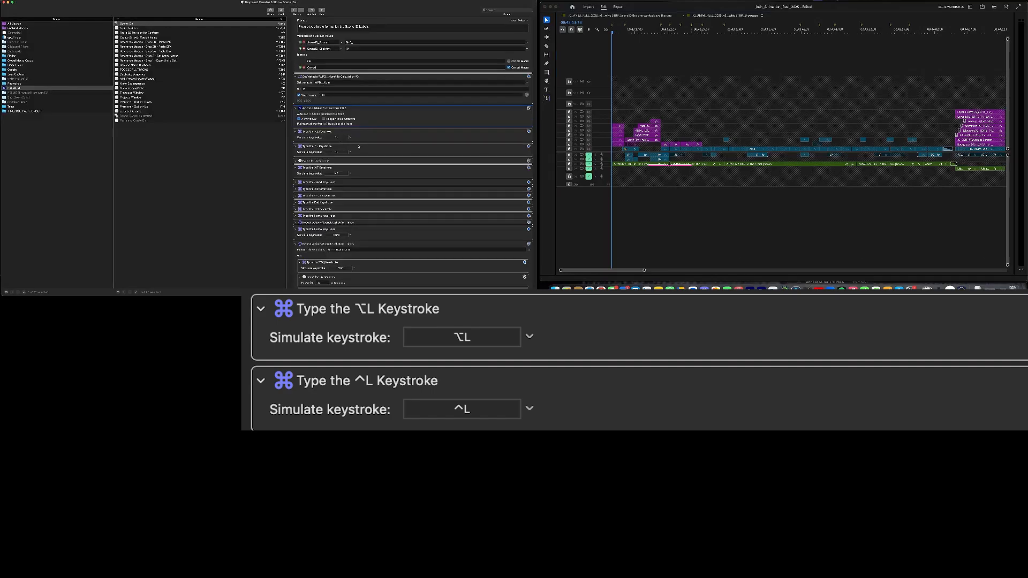
- Review the macro's pause and text-layer keystroke actions and add a new text layer at the start of the Premiere Pro sequence
scroll(359, 147, "down", 2)
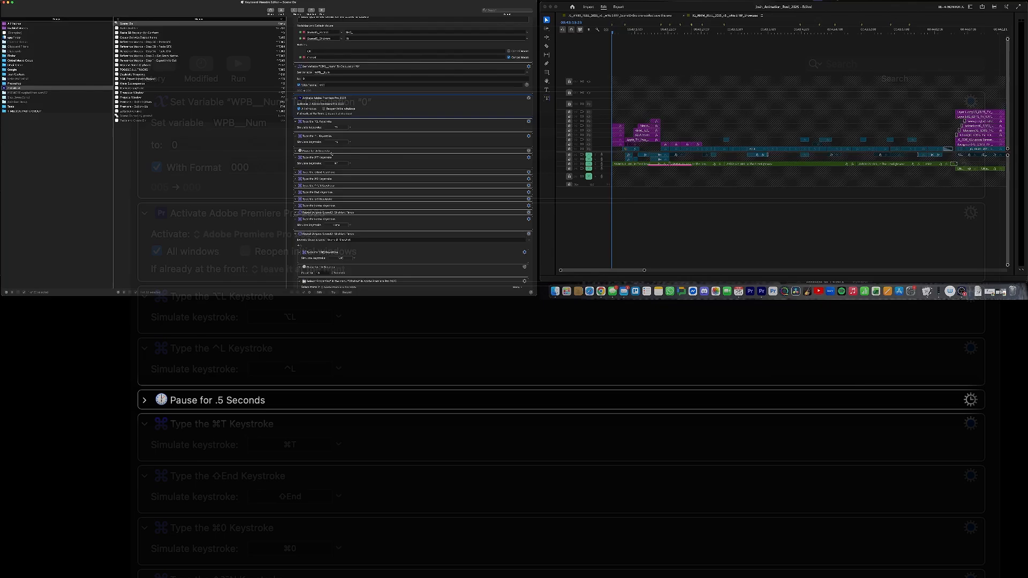
scroll(331, 153, "down", 2)
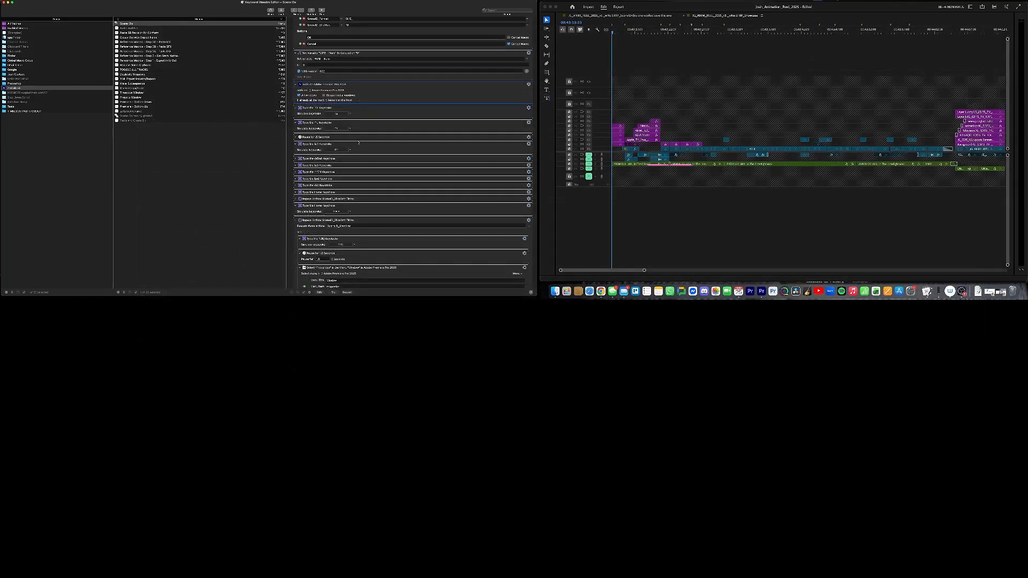
left_click(356, 146)
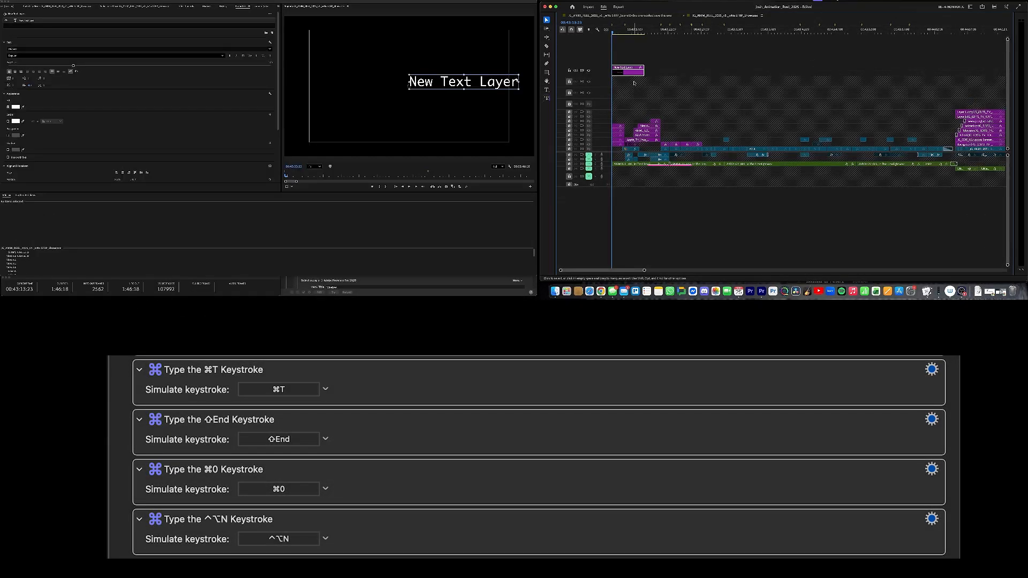
left_click(639, 84)
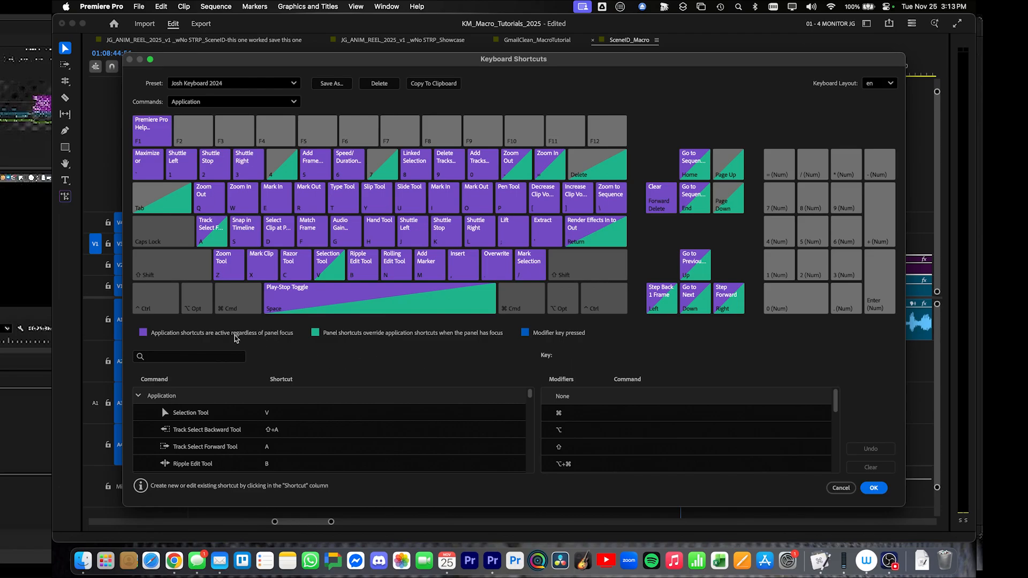
- Show the Control and Option key combinations in the keyboard shortcuts and search the commands for "select near"
left_click(202, 303)
left_click(161, 305)
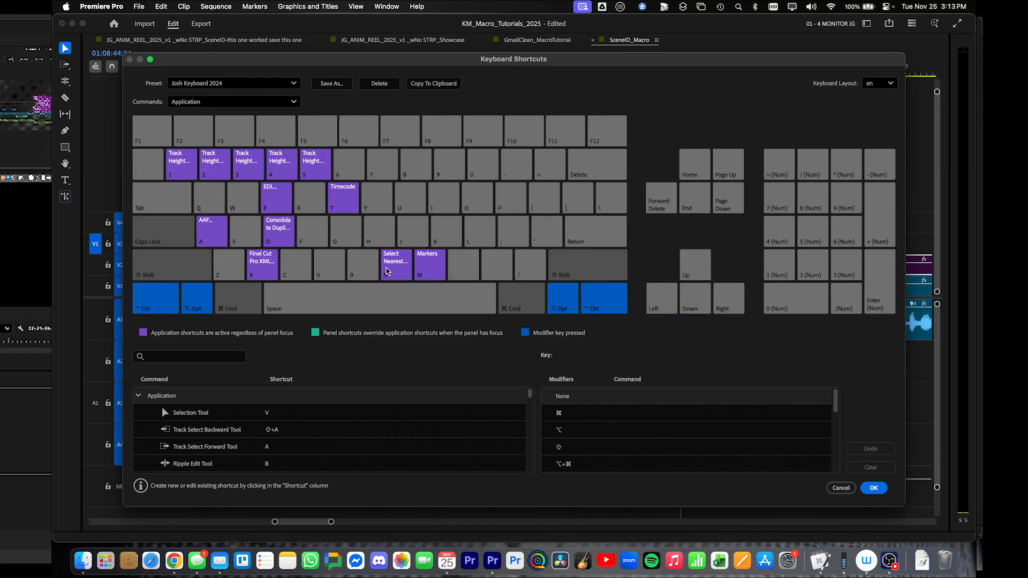
left_click(213, 357)
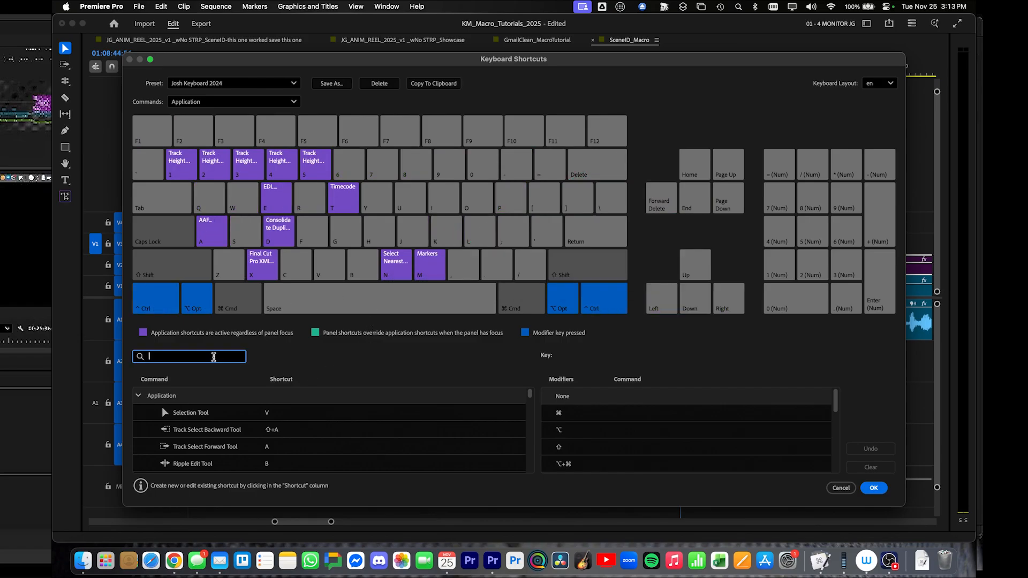
type("selecte")
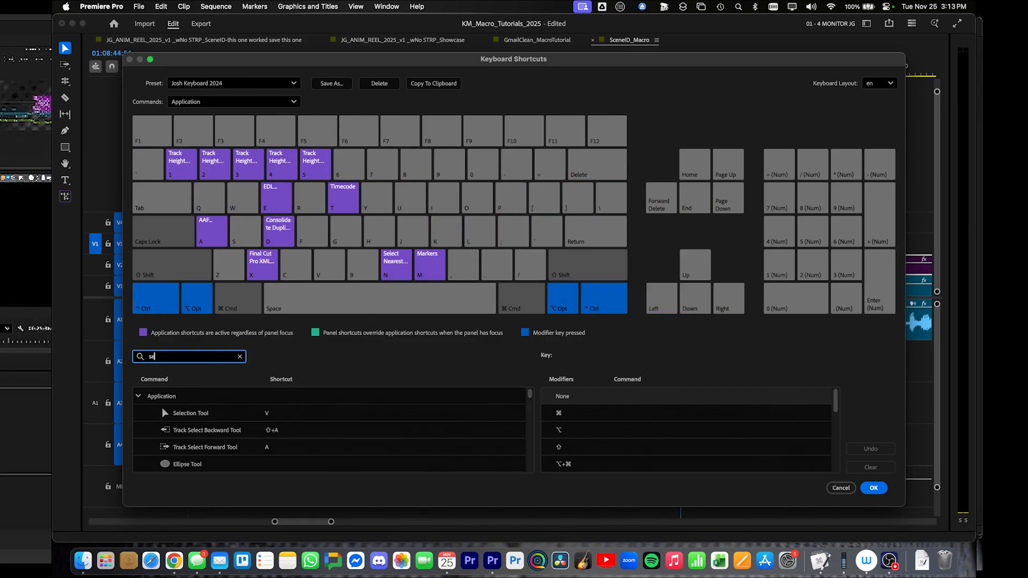
type("d")
scroll(311, 418, "down", 1)
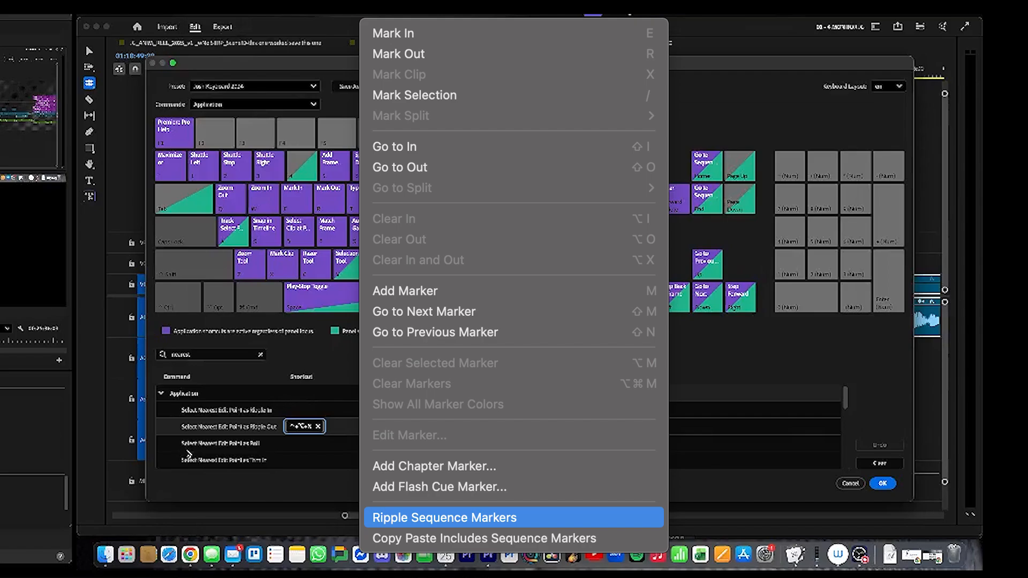
- Check the Ripple Sequence Markers option, then examine the Select Nearest Edit Point as Ripple Out and as Roll shortcuts
left_click(276, 12)
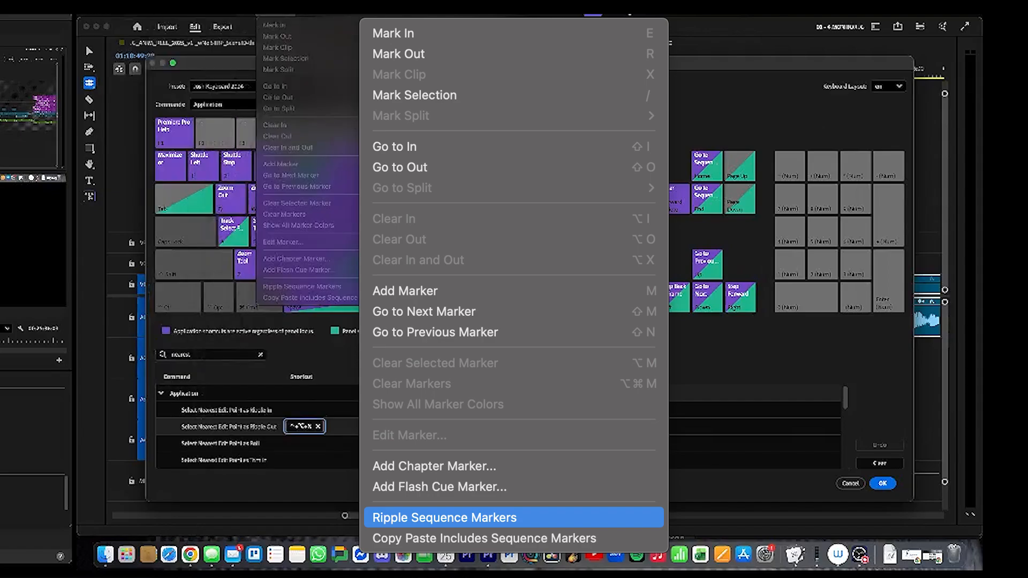
left_click(276, 10)
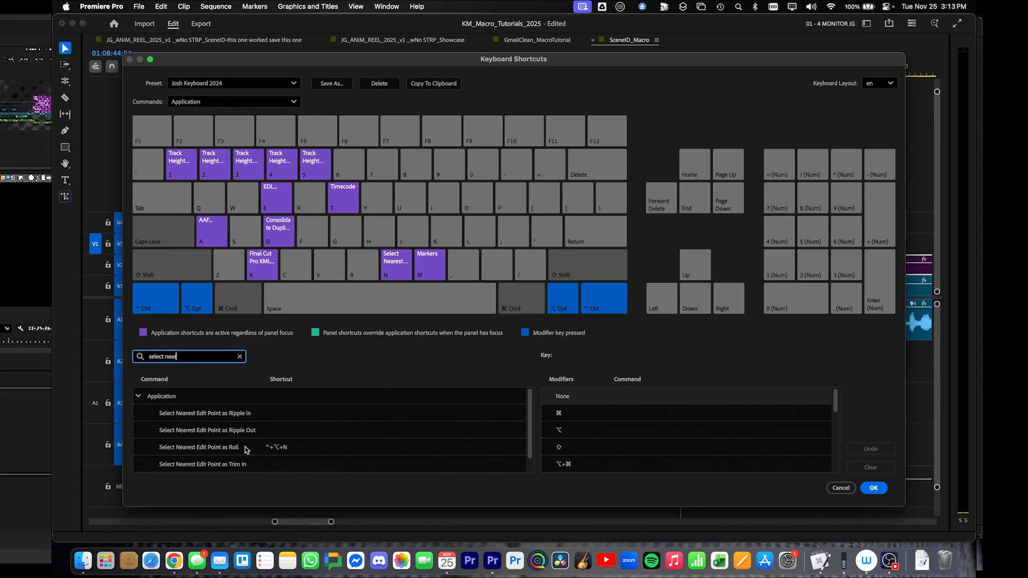
left_click(198, 433)
left_click(215, 449)
left_click(240, 434)
left_click(235, 446)
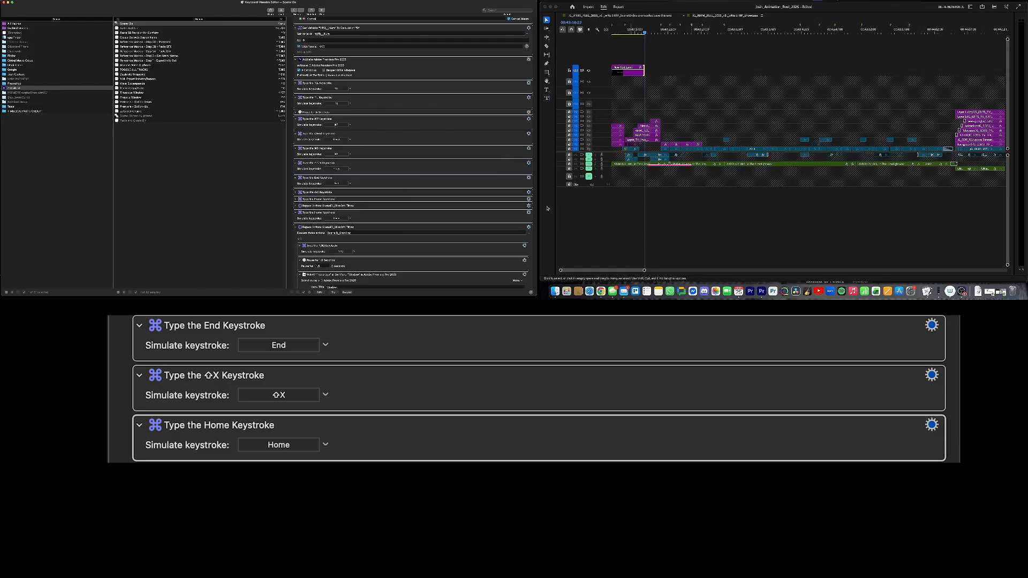
- Move the playhead to the sequence's end, extend the text layer to it, and fit the whole sequence in the timeline
left_click(680, 122)
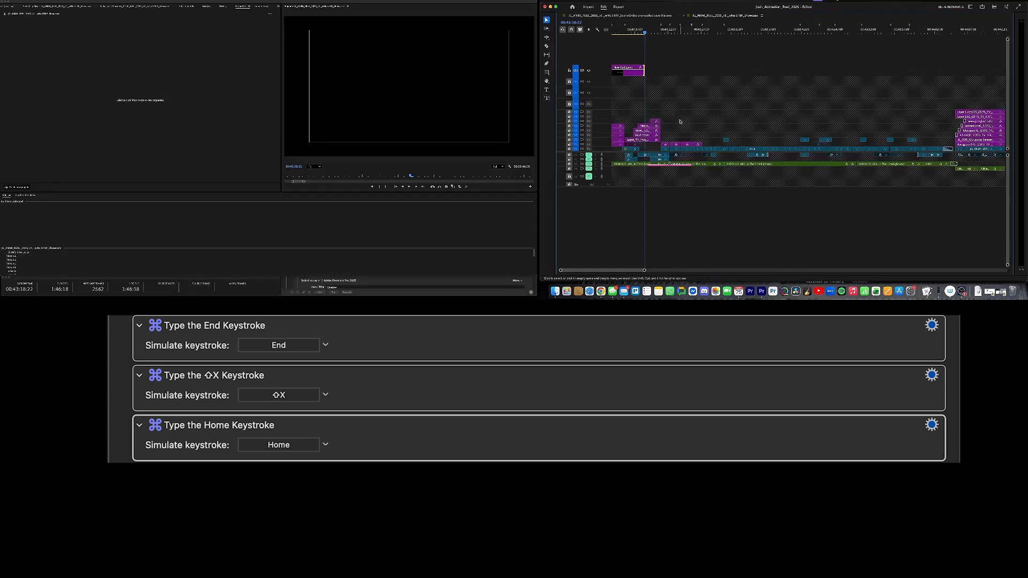
key("End")
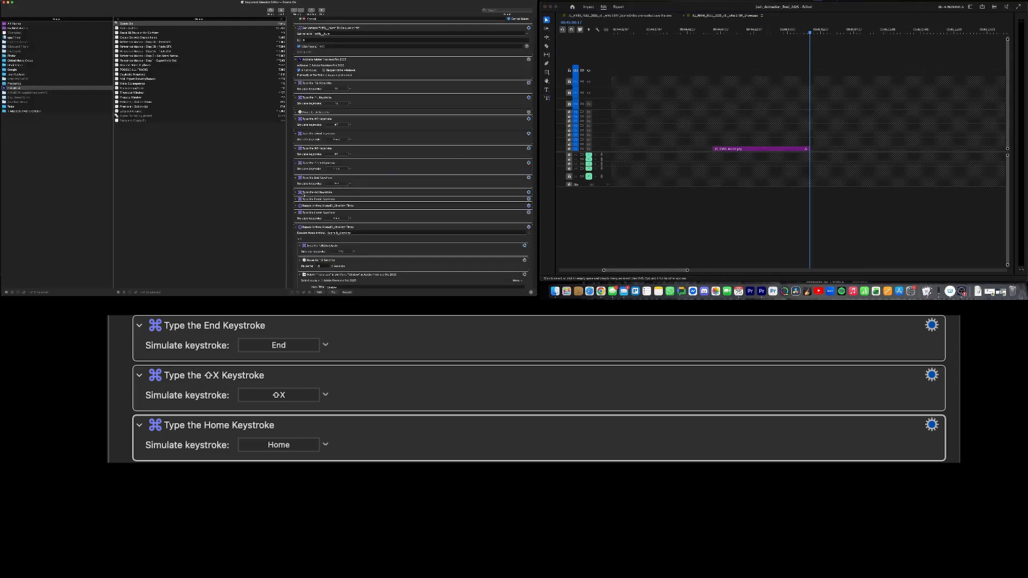
left_click(294, 193)
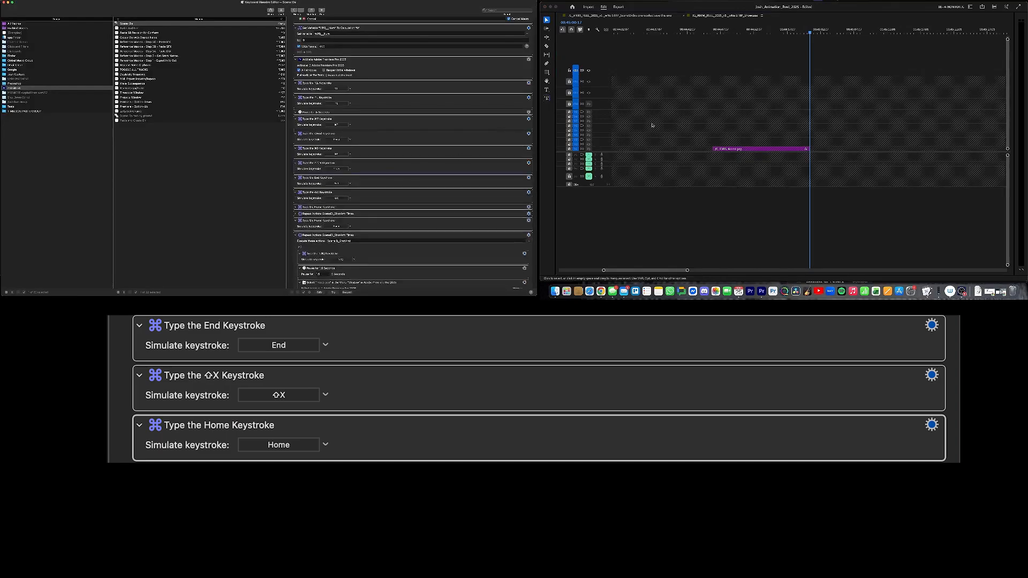
left_click(672, 105)
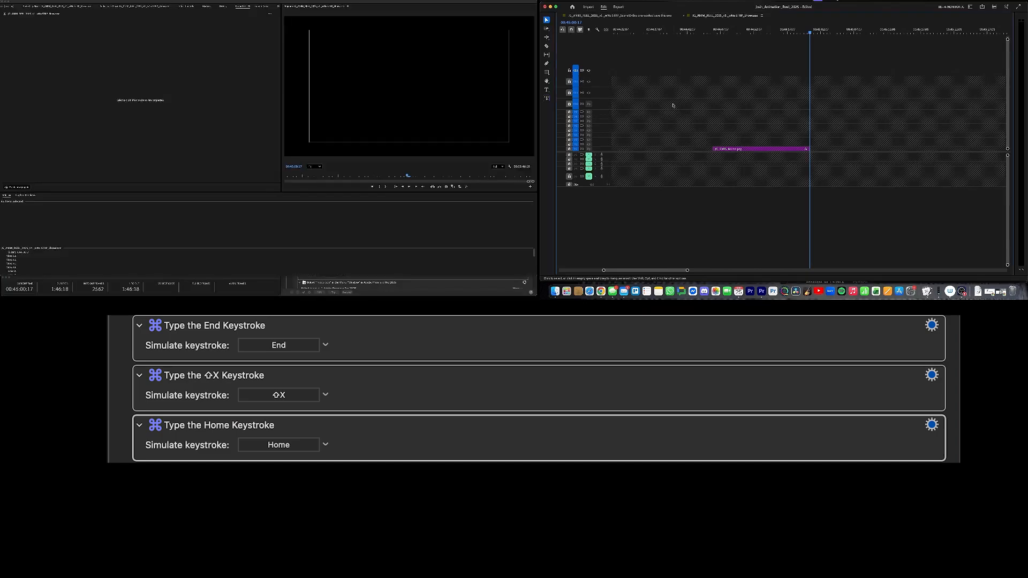
key("shift+x")
key("backslash")
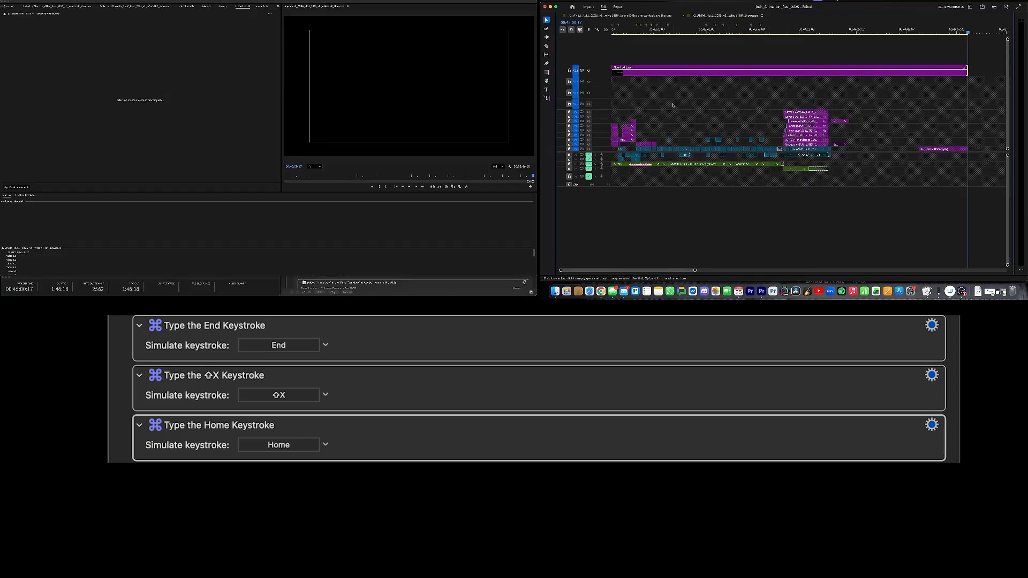
- Expand the macro's Home keystroke action and return the Premiere Pro playhead to the start of the sequence
key("super+Tab")
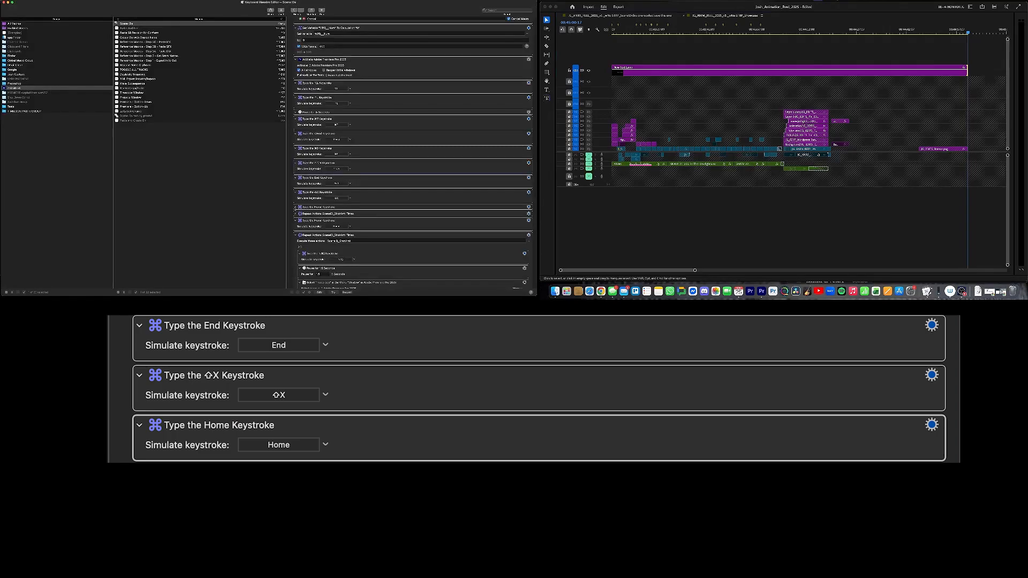
left_click(295, 208)
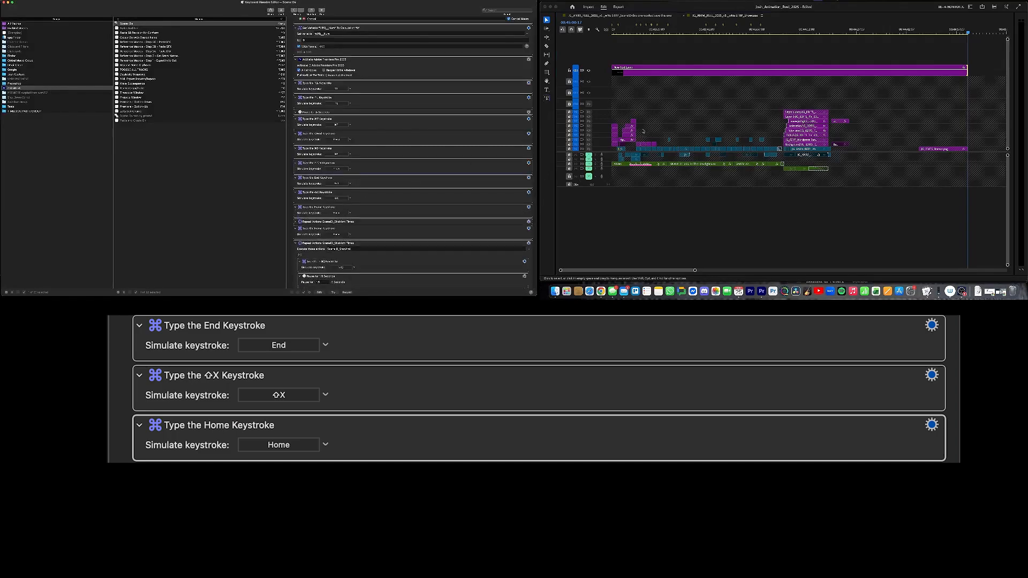
key("super+Tab")
key("Home")
- Switch to Keyboard Maestro and examine the first Repeat Actions SceneID_ShotAmt Times action with its ⇧M and ⌘K keystrokes
key("super+Tab")
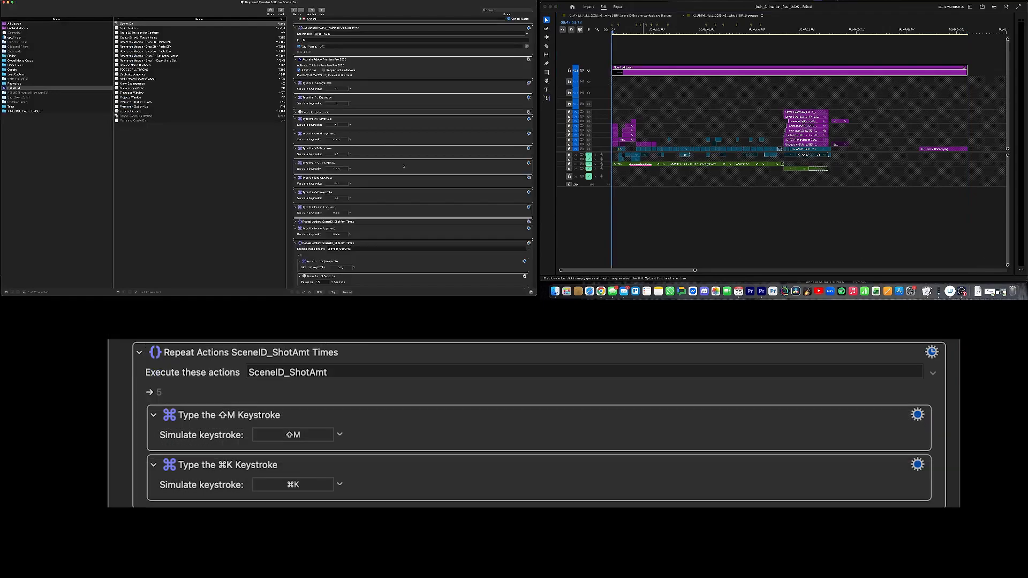
scroll(405, 161, "down", 2)
left_click(296, 196)
scroll(390, 180, "down", 3)
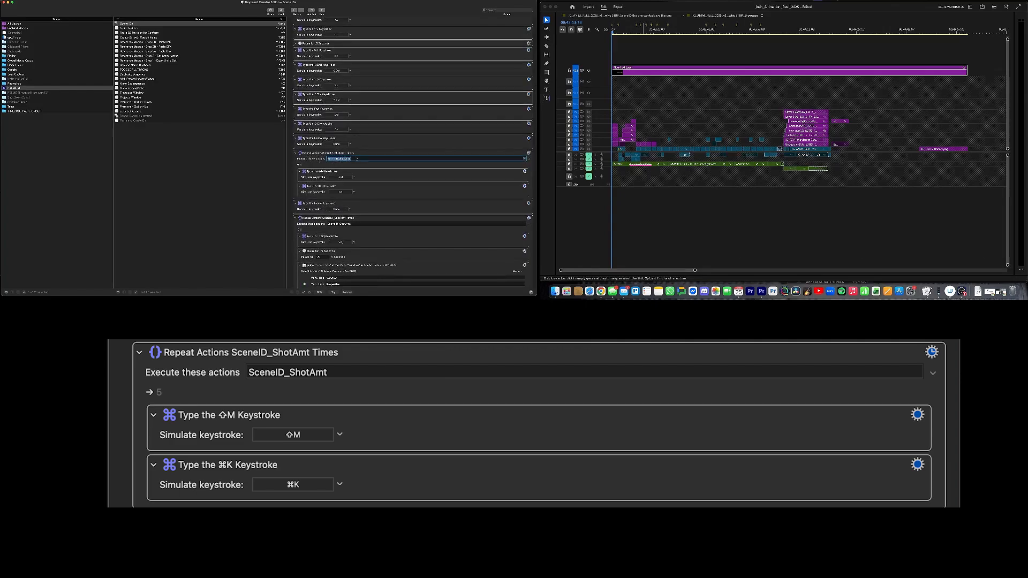
scroll(358, 159, "up", 10)
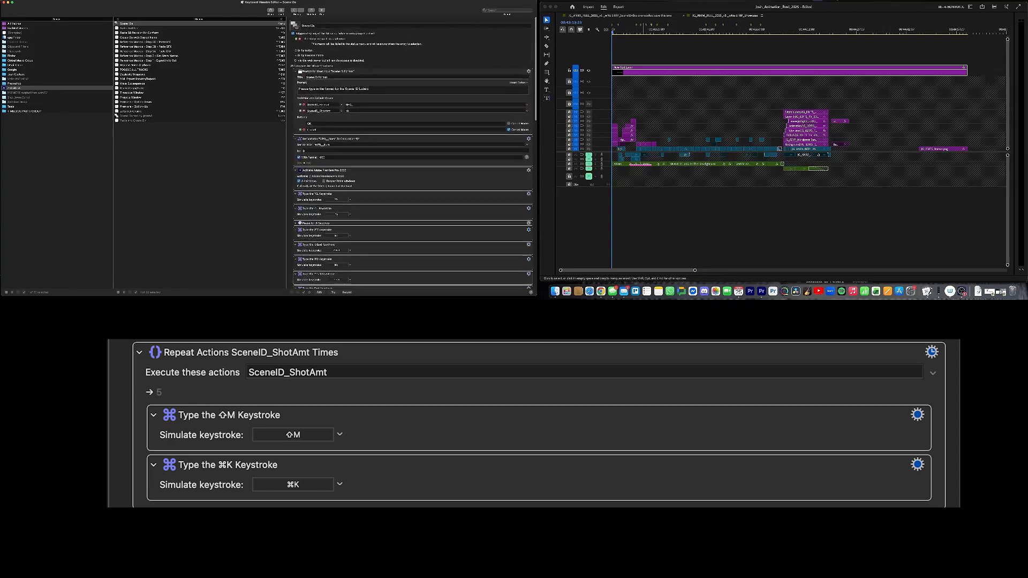
scroll(367, 112, "down", 8)
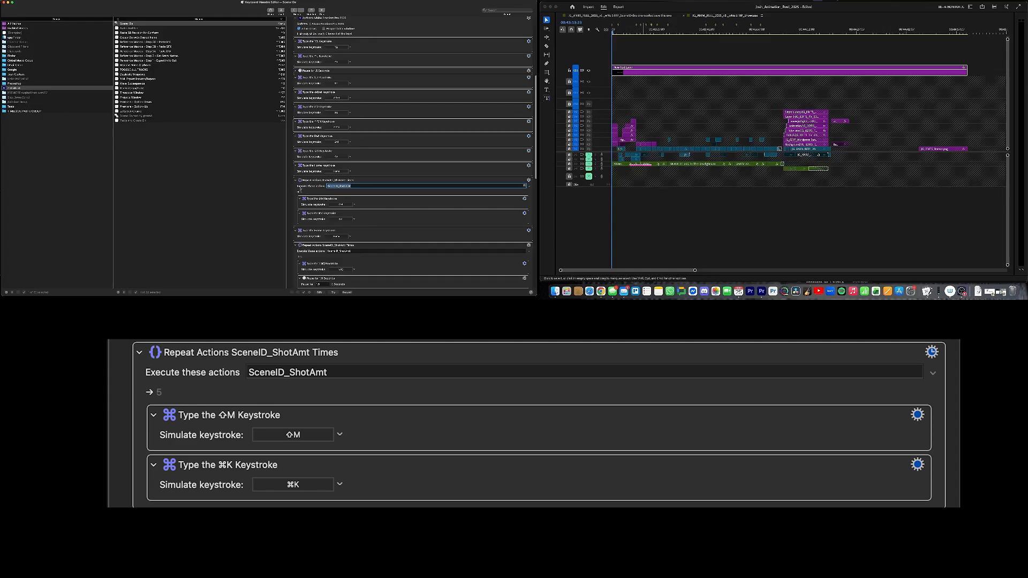
left_click(317, 191)
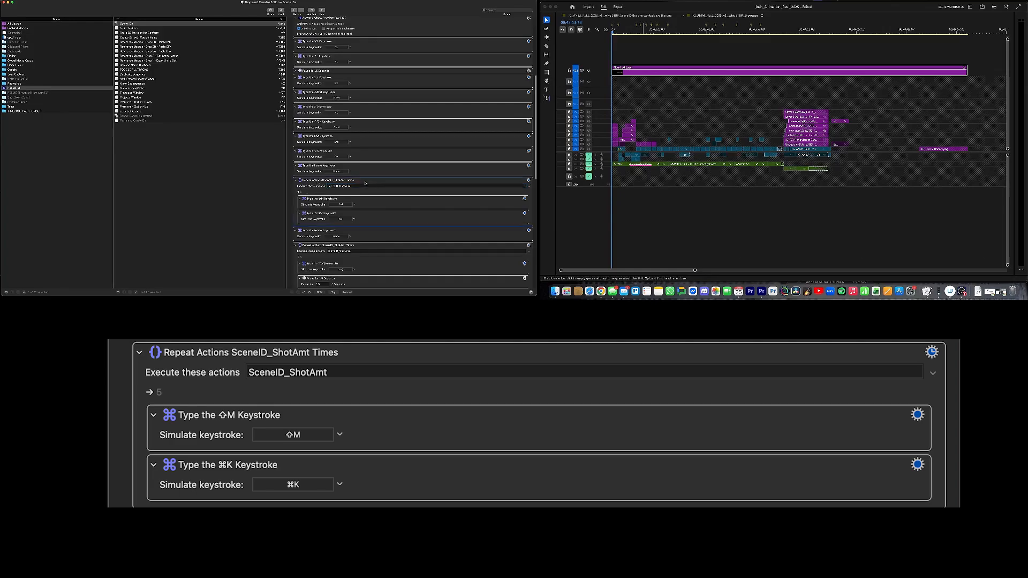
scroll(367, 182, "down", 3)
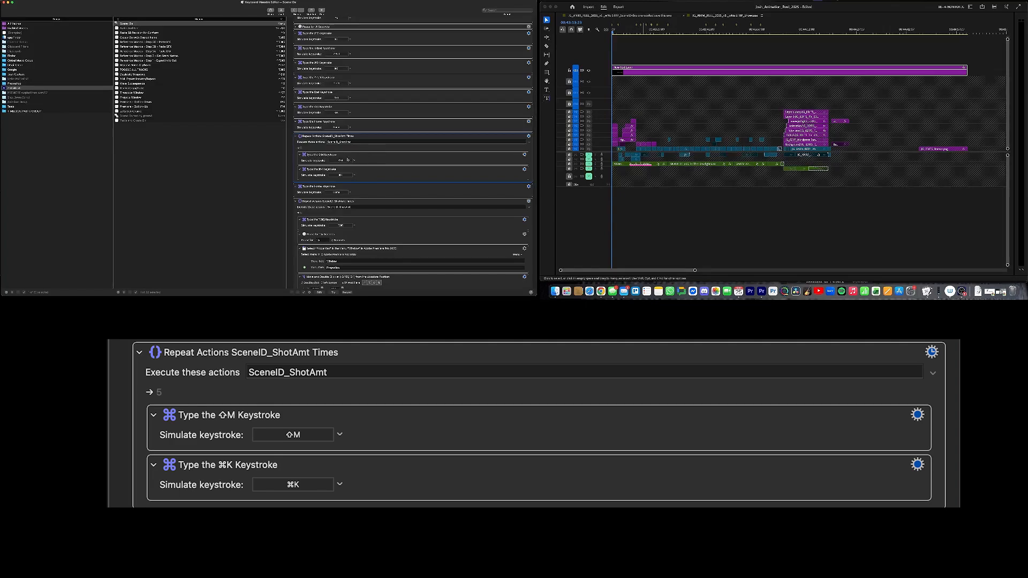
scroll(341, 147, "down", 1)
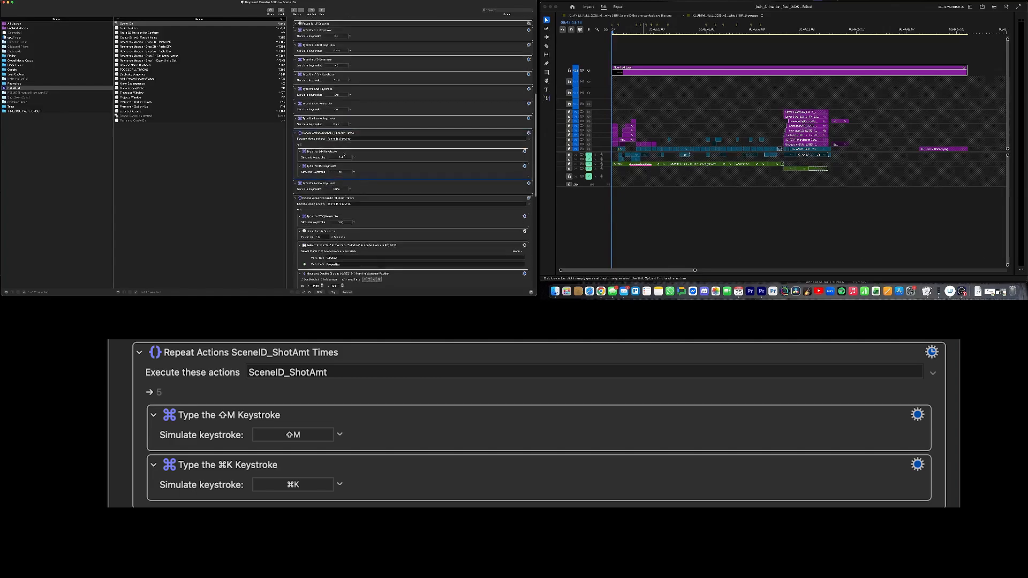
scroll(334, 154, "up", 1)
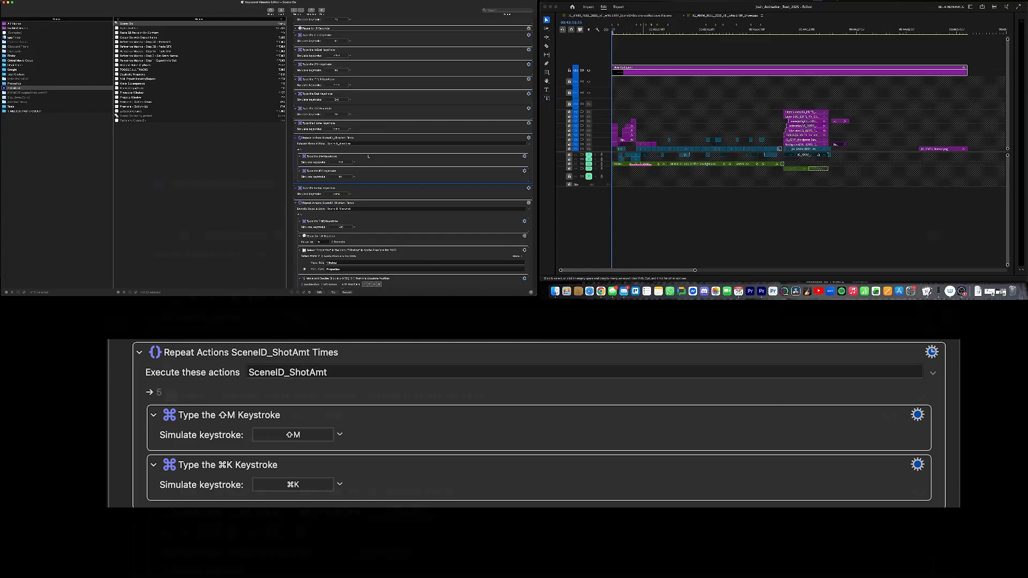
- Review the second repeat's ⌥⌘] keystroke action and cancel Premiere Pro's Keyboard Shortcuts dialog, leaving the text layer deselected
scroll(368, 156, "down", 3)
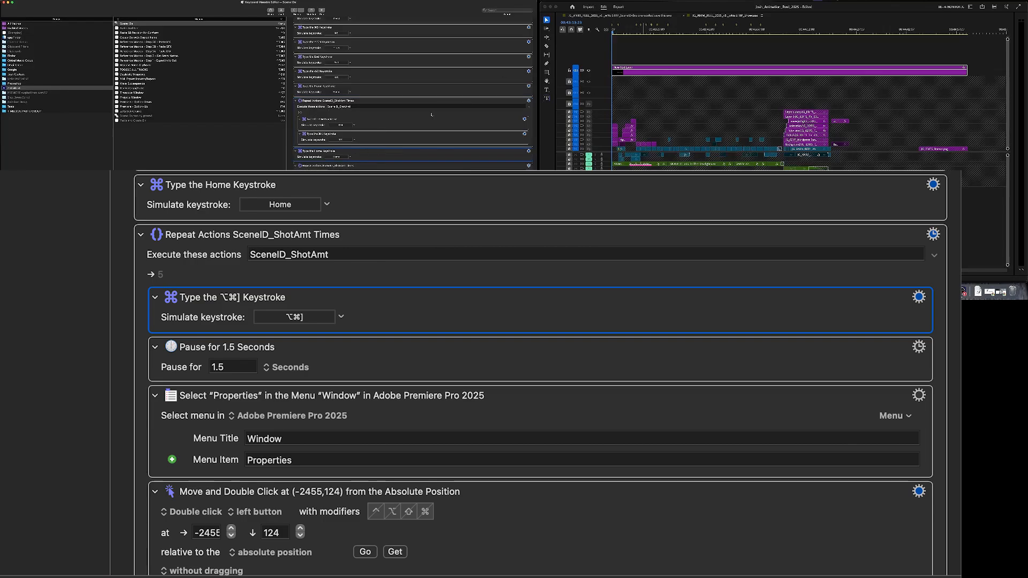
scroll(363, 168, "down", 4)
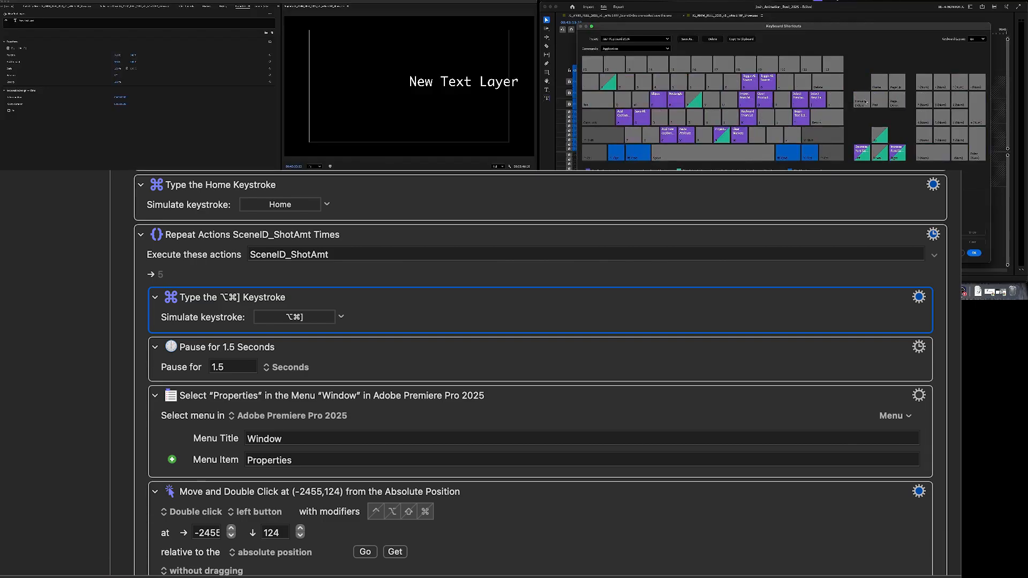
left_click(956, 253)
left_click(632, 56)
left_click(629, 70)
left_click(626, 62)
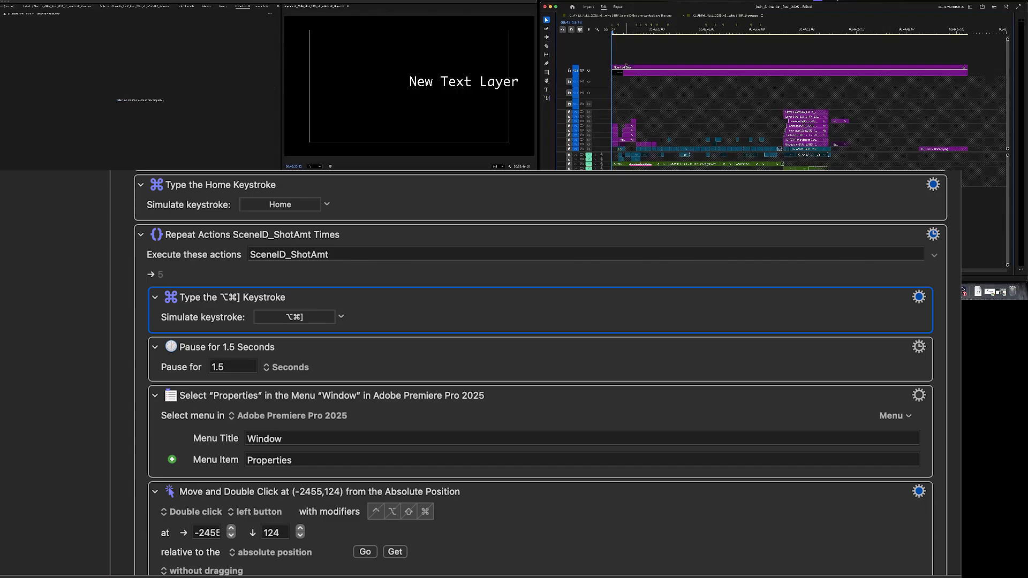
key("super+Tab")
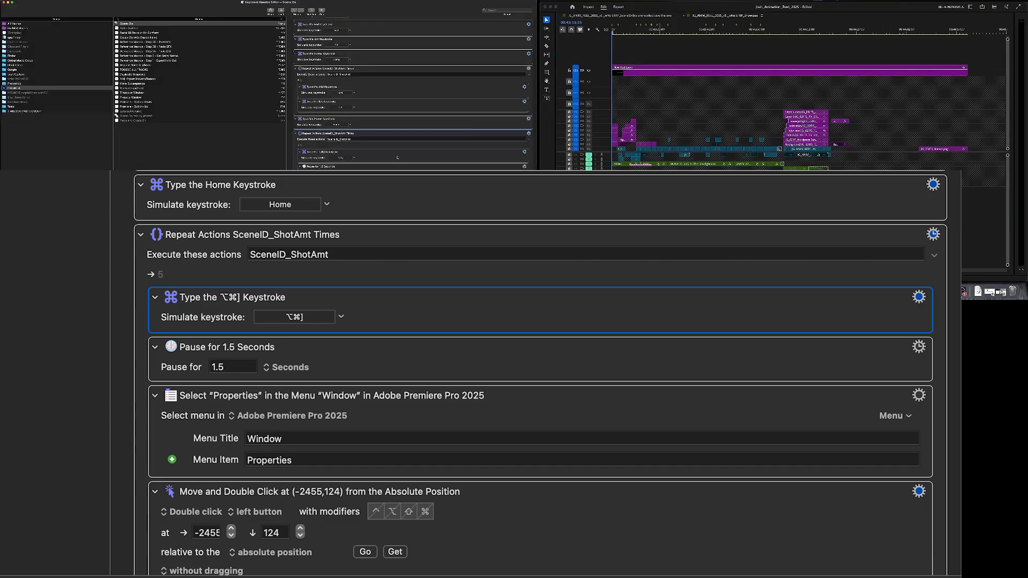
- Examine the second repeat's 1.5-second pause, Window > Properties selection, and Move and Double Click actions in Keyboard Maestro
left_click(374, 158)
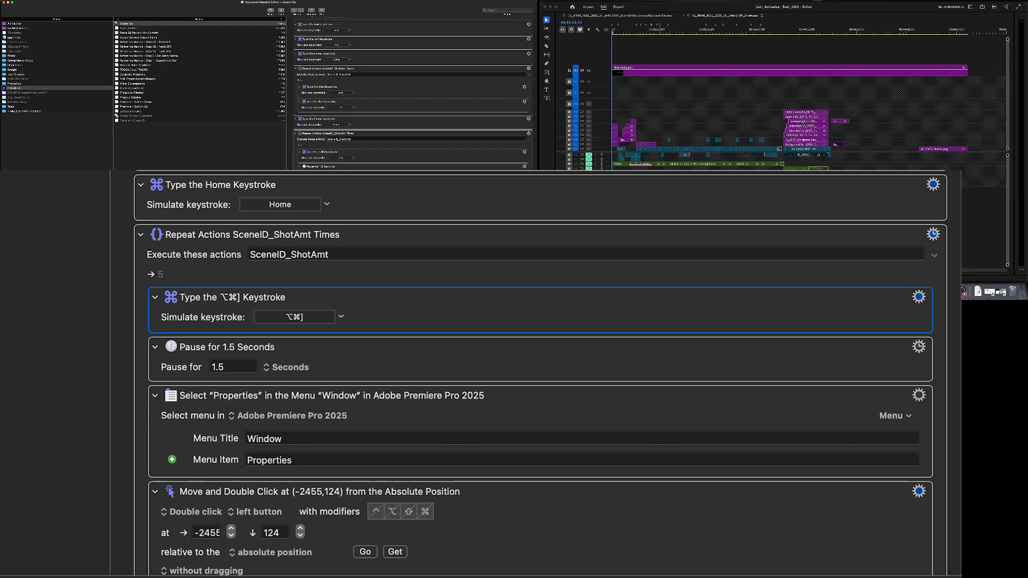
scroll(413, 94, "down", 3)
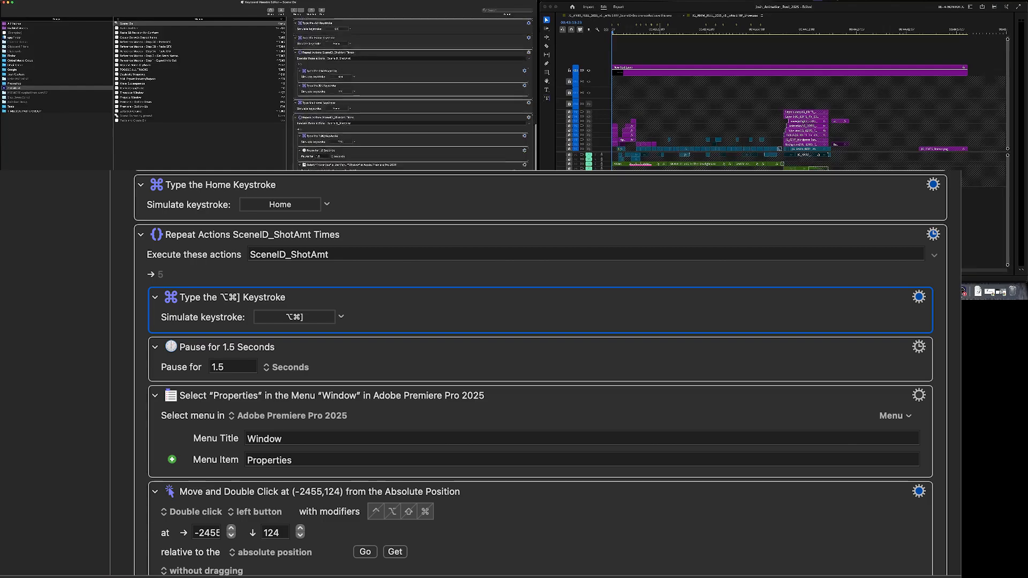
scroll(413, 94, "down", 2)
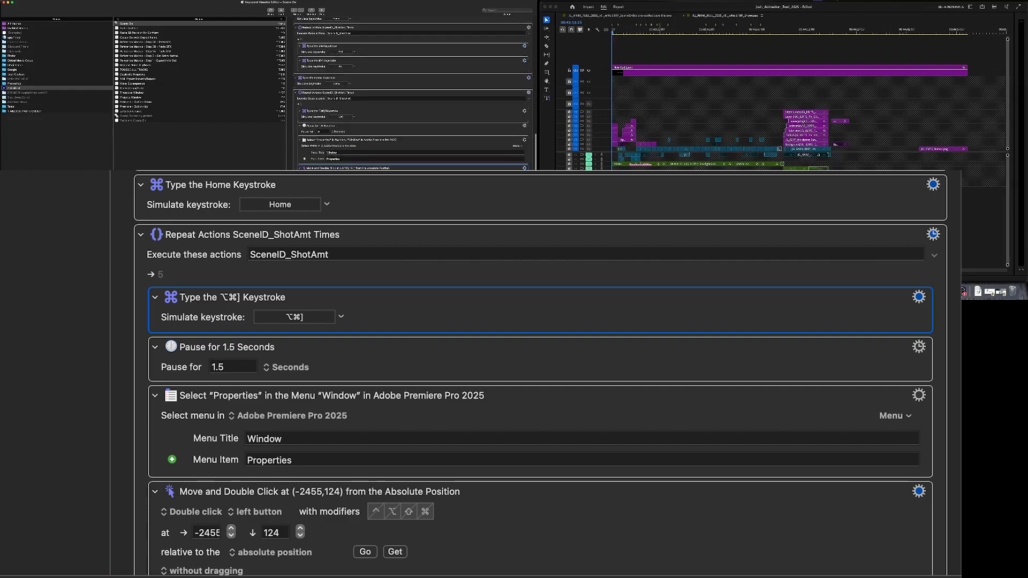
scroll(416, 145, "down", 3)
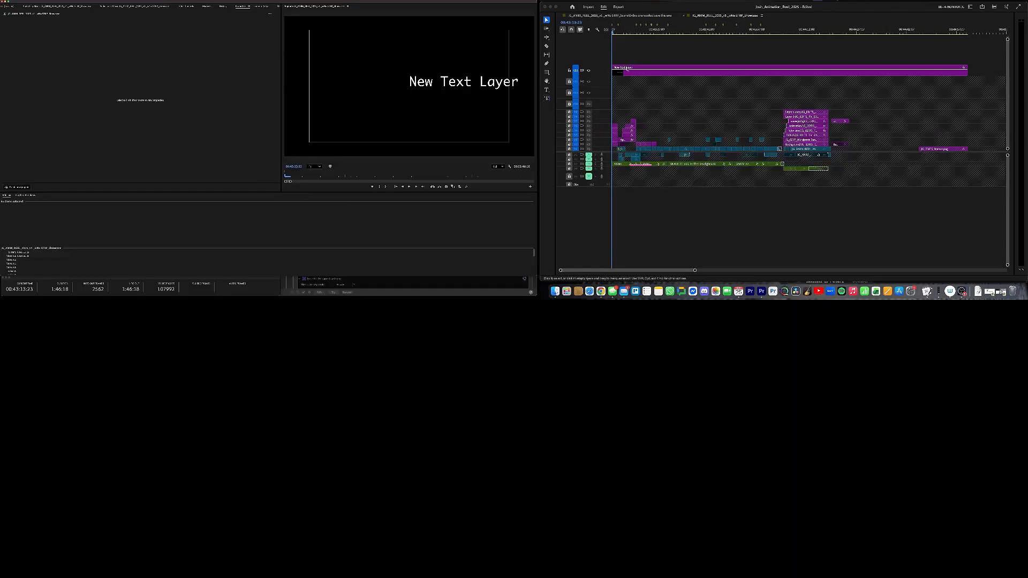
- Select the text layer clip in the Premiere Pro sequence and open New Text Layer's text for editing from its properties
left_click(627, 72)
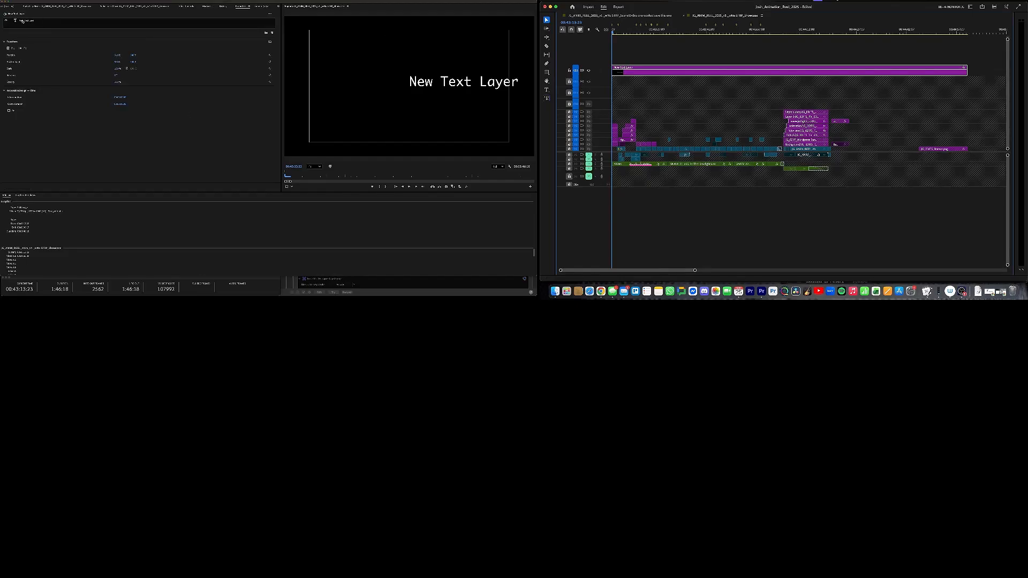
left_click(21, 21)
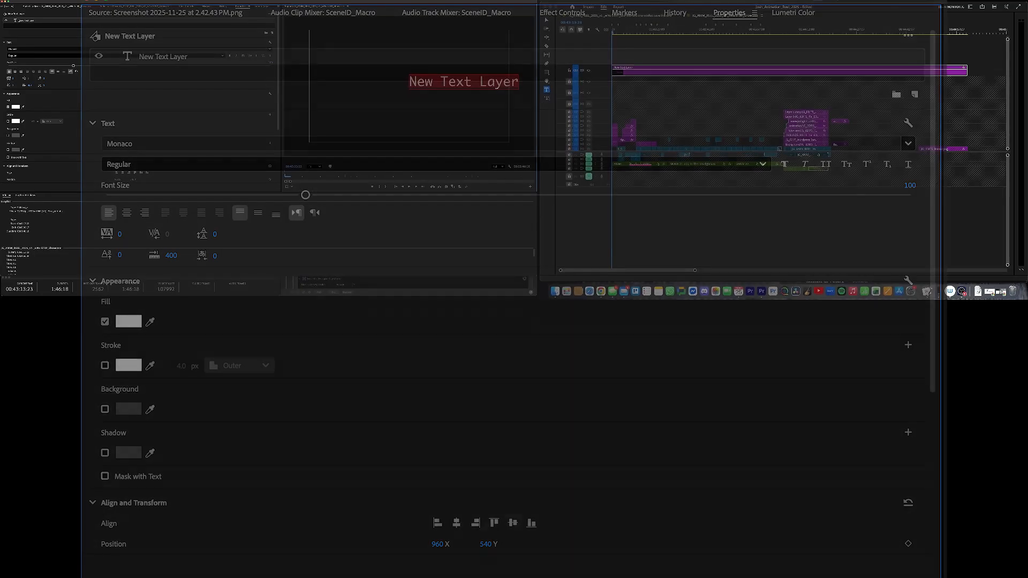
- Switch to Keyboard Maestro and examine the If Any Condition Met action for the WPB__Num variable in the second repeat
key("super+Tab")
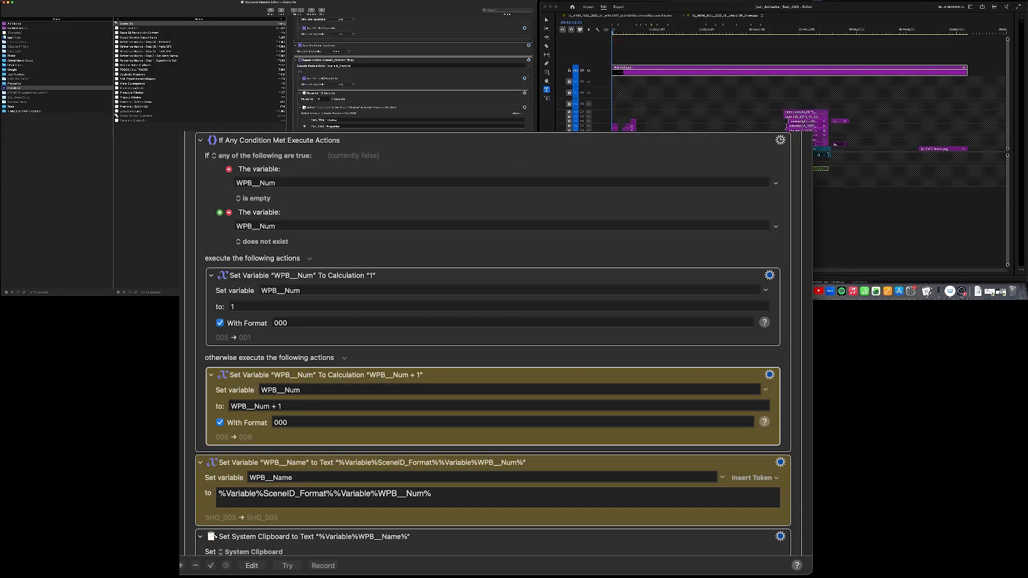
scroll(412, 81, "down", 2)
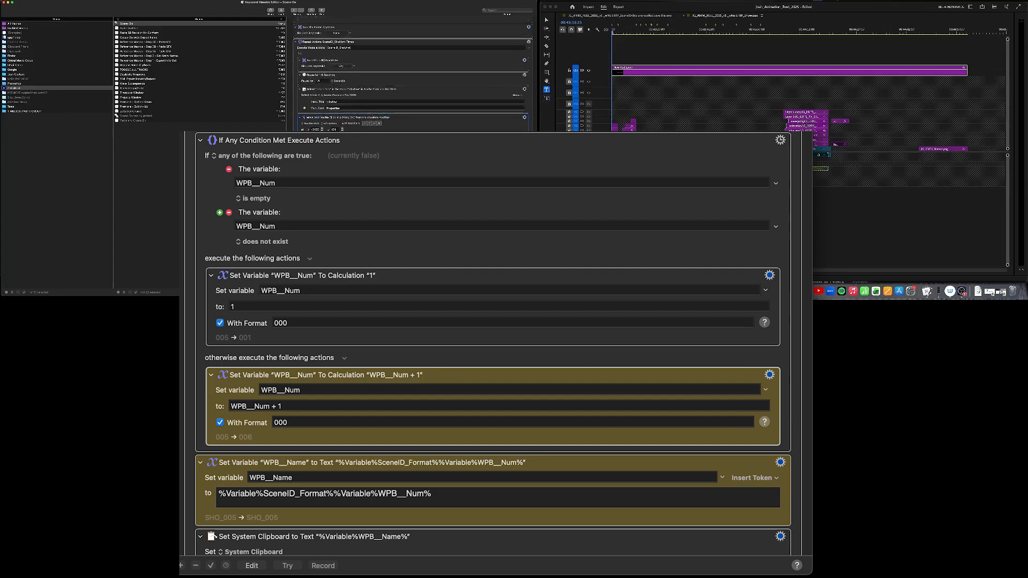
scroll(412, 81, "down", 2)
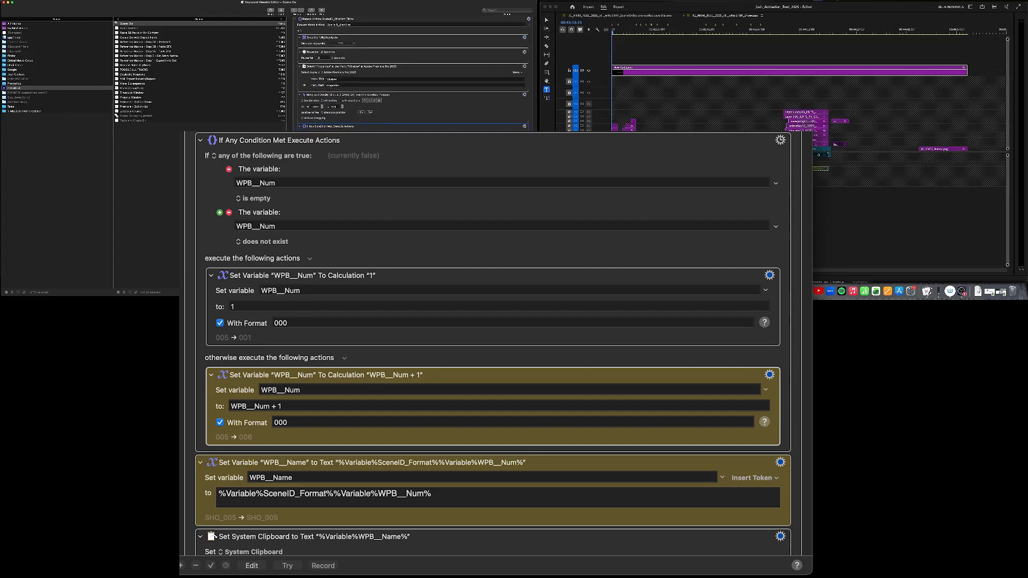
scroll(413, 80, "down", 3)
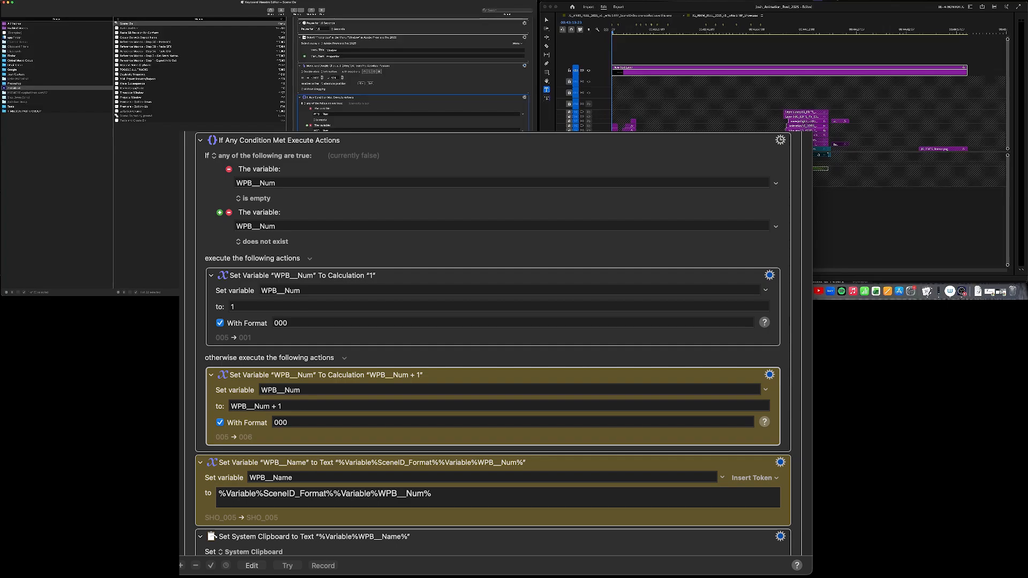
- Compare the macro's initial Set Variable "WPB__Num" To Calculation "0" action with the conditional WPB__Num actions in the second repeat
scroll(413, 75, "up", 15)
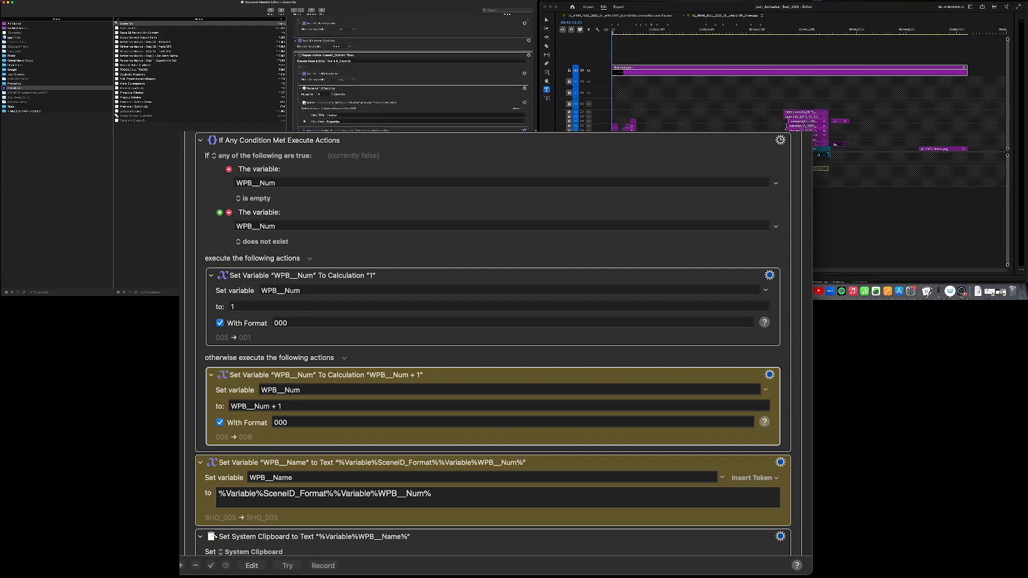
scroll(413, 75, "up", 5)
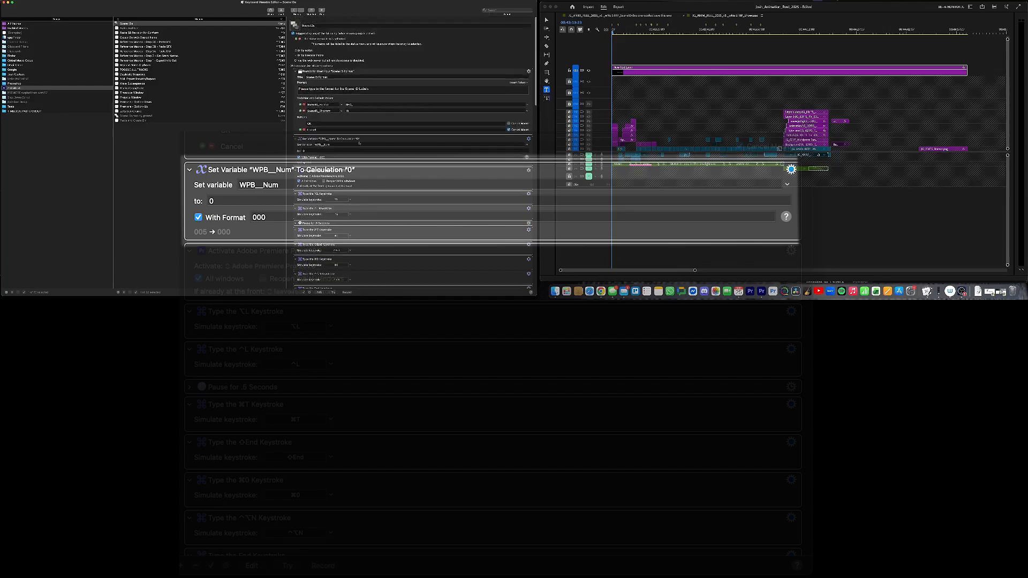
scroll(360, 144, "down", 10)
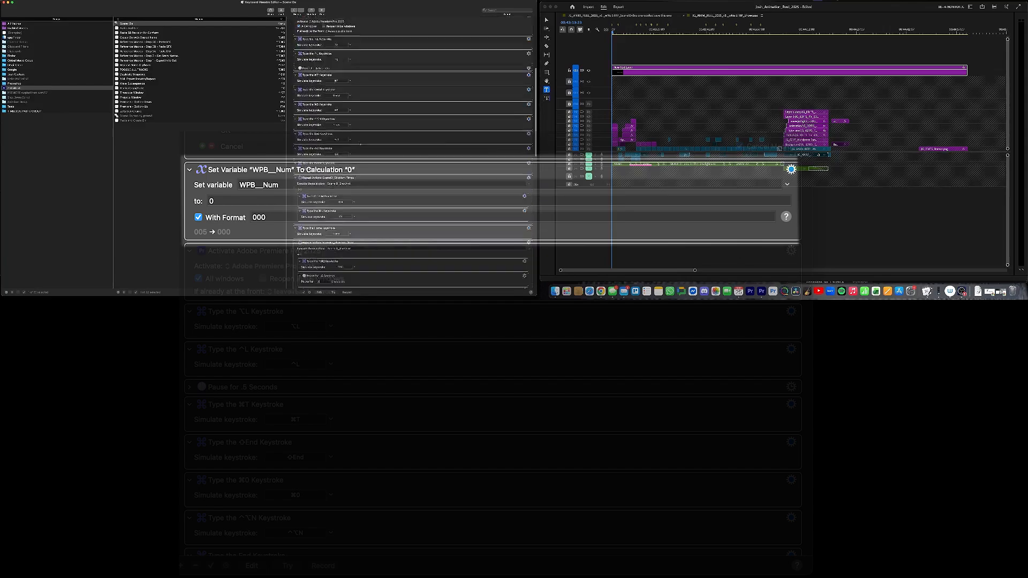
scroll(361, 145, "down", 10)
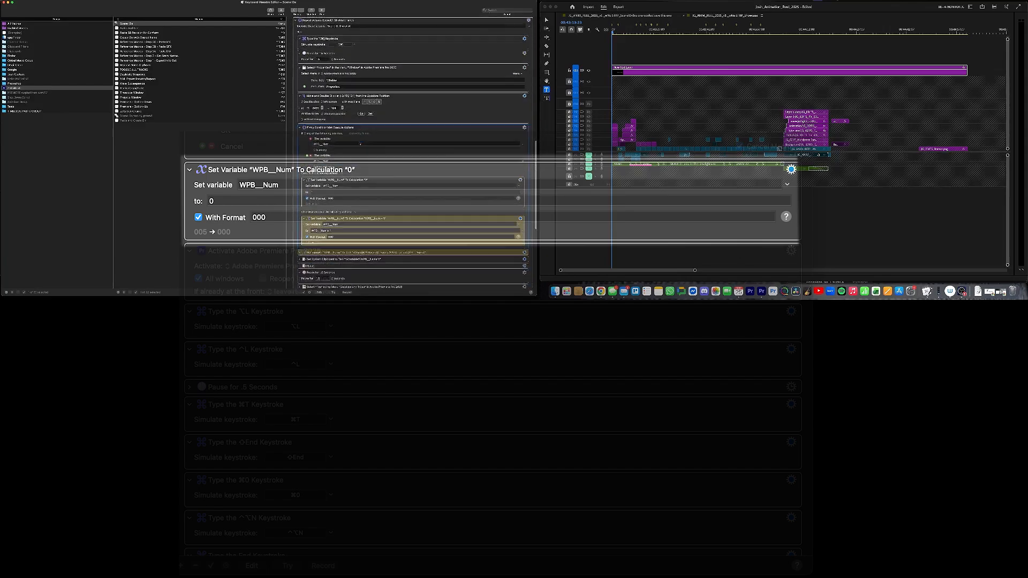
scroll(359, 141, "down", 2)
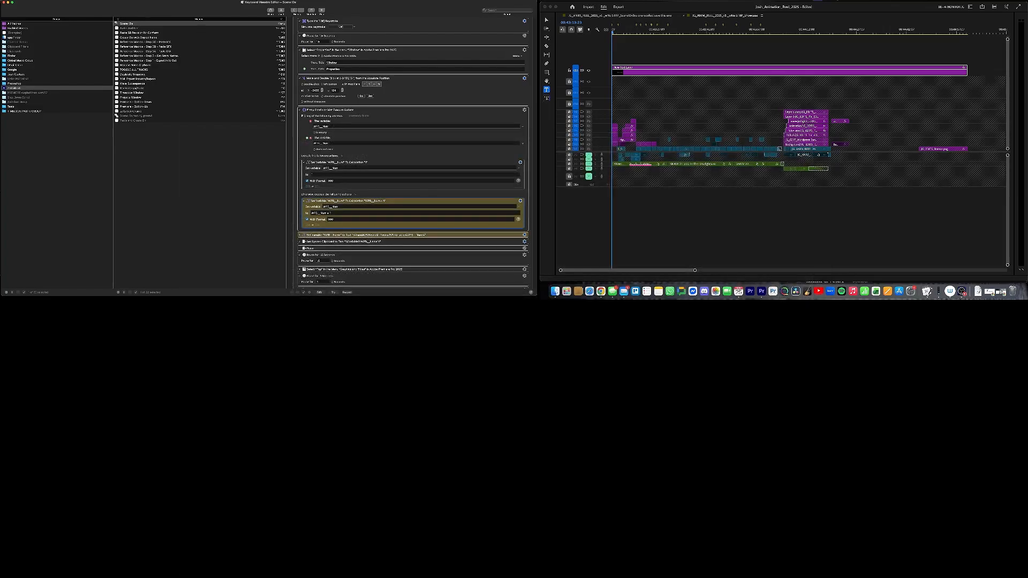
- Open Keyboard Maestro's variable preferences, look up the WPB__Name and WPB__Num variables, and close the preferences
left_click(23, 1)
left_click(28, 21)
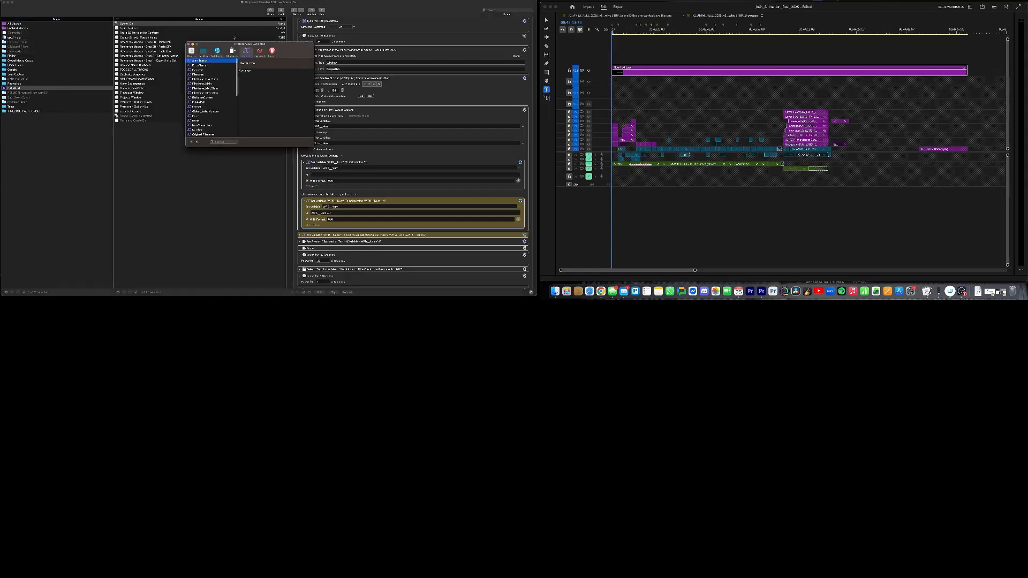
scroll(211, 96, "down", 10)
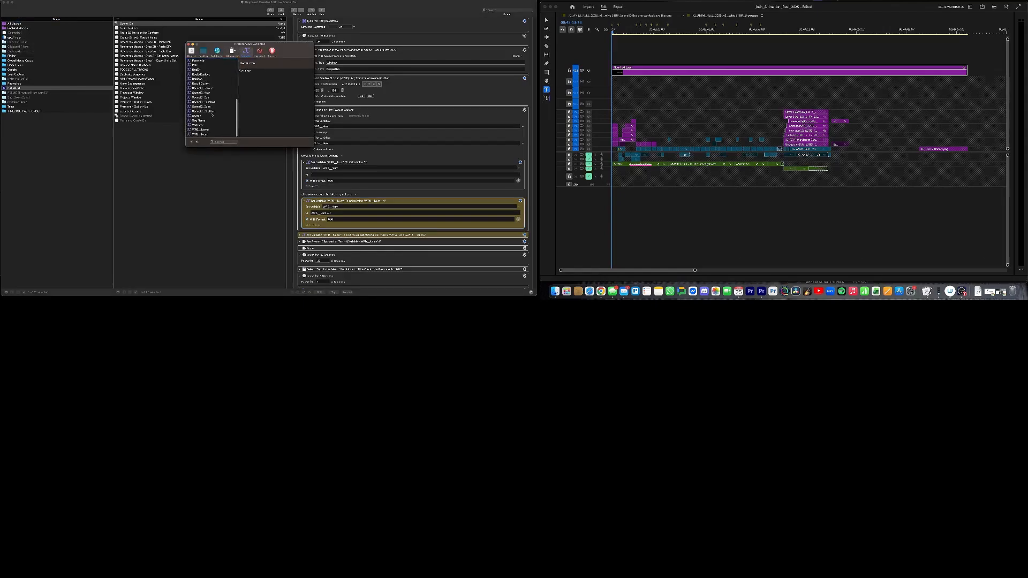
left_click(209, 129)
left_click(212, 134)
left_click(189, 45)
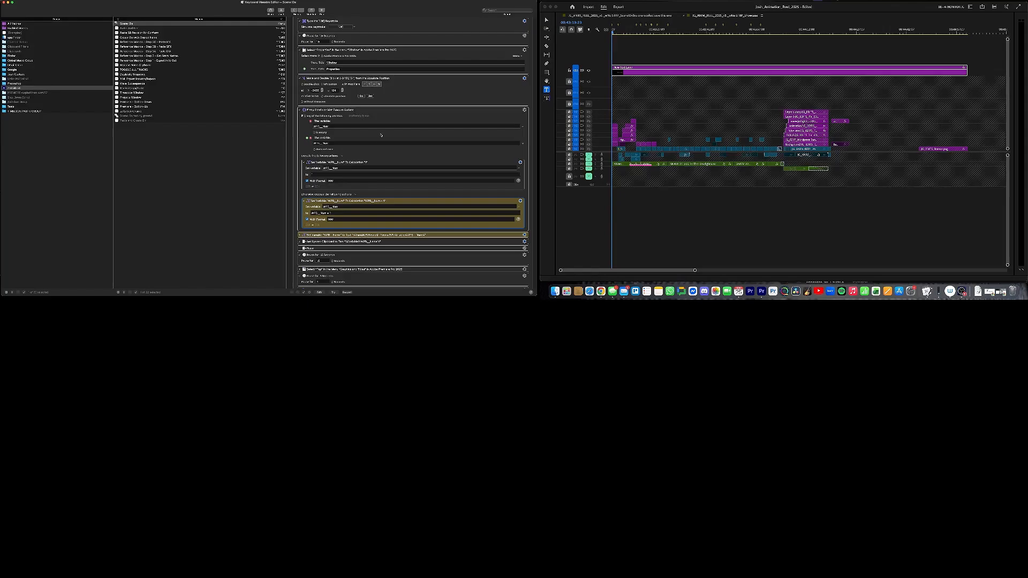
- Expand the Set Variable "WPB__Name" to Text action to examine how it combines SceneID_Format and WPB__Num
scroll(380, 135, "down", 3)
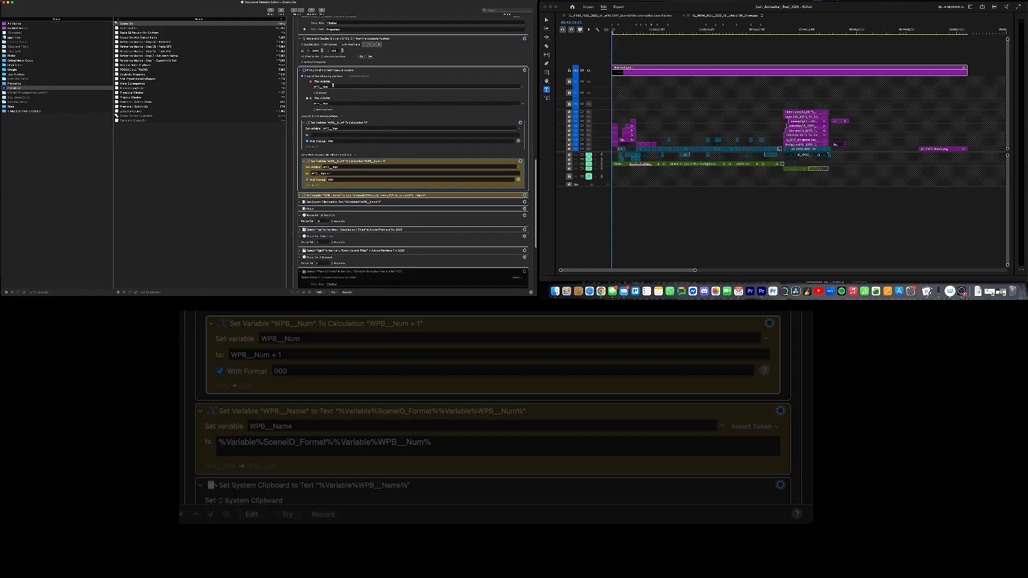
left_click(299, 195)
scroll(400, 172, "down", 2)
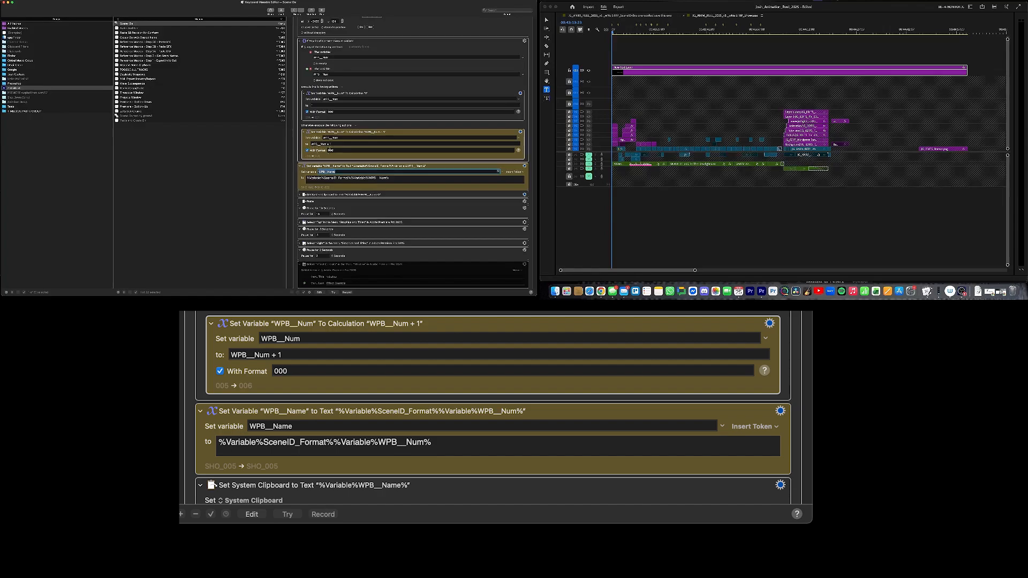
- Expand the Set System Clipboard action, then review the Paste and 1.5-second pause actions against the selected text in Premiere Pro
scroll(359, 149, "down", 3)
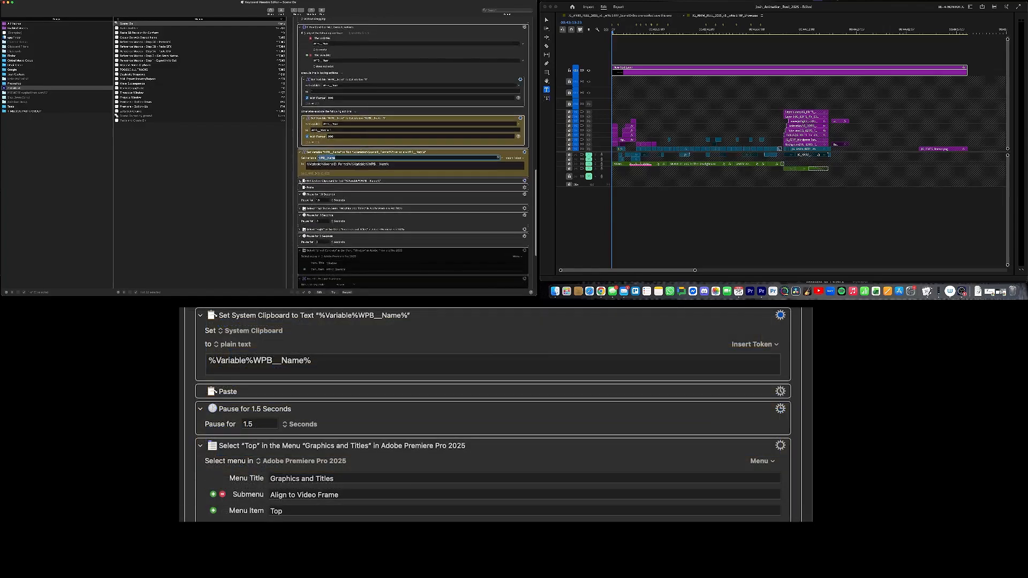
left_click(300, 181)
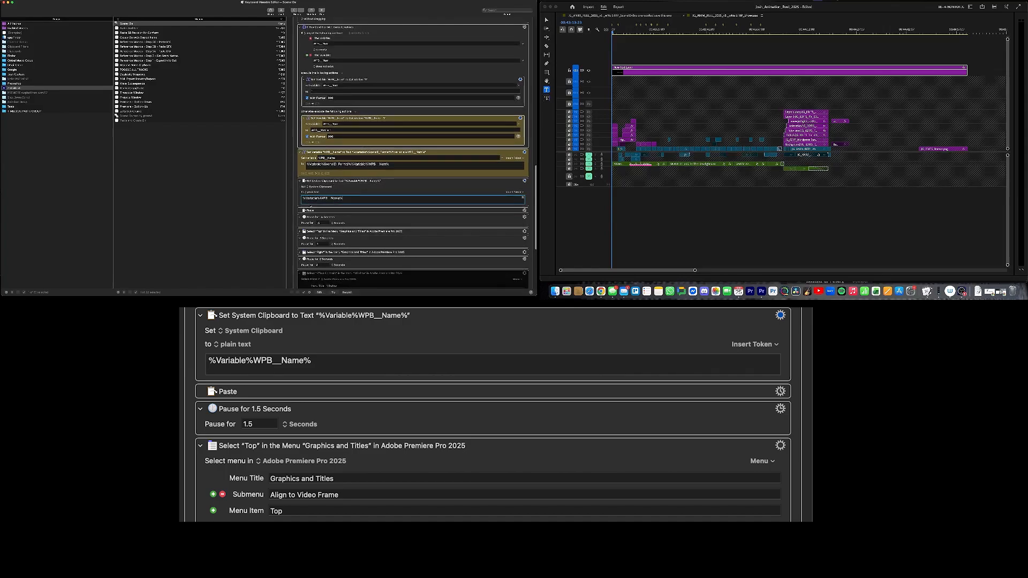
scroll(328, 206, "down", 1)
left_click(328, 202)
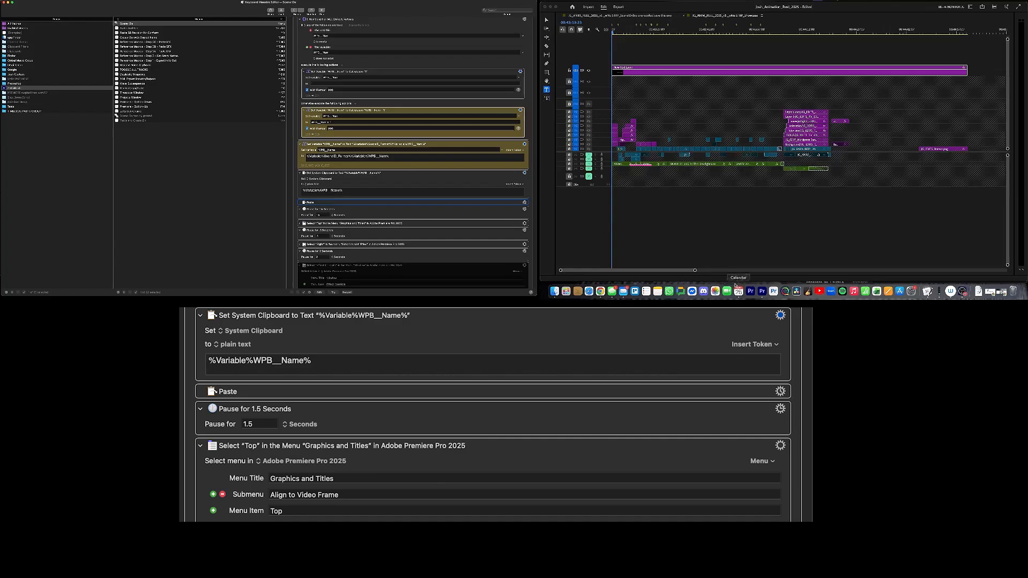
left_click(761, 291)
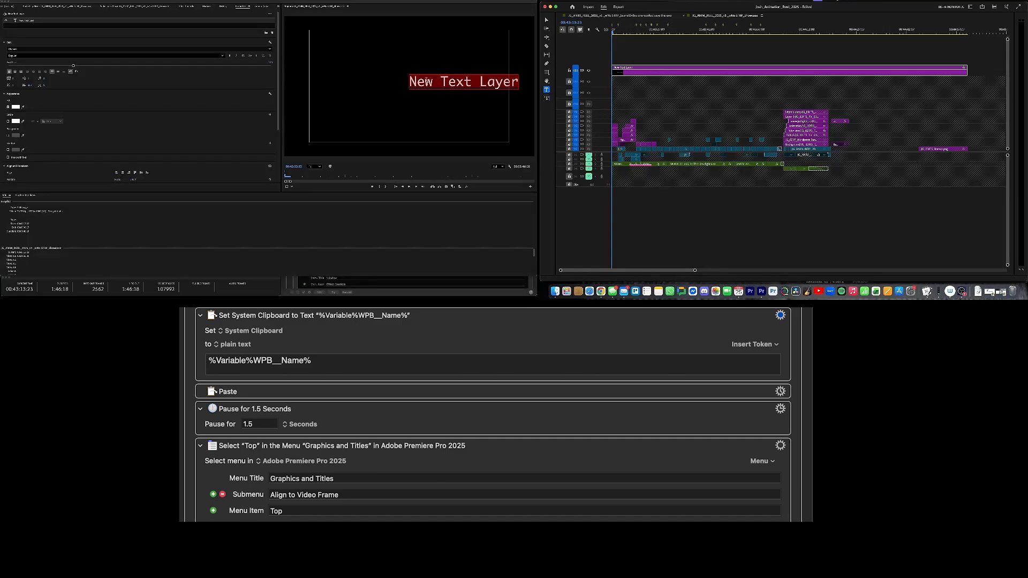
key("super+Tab")
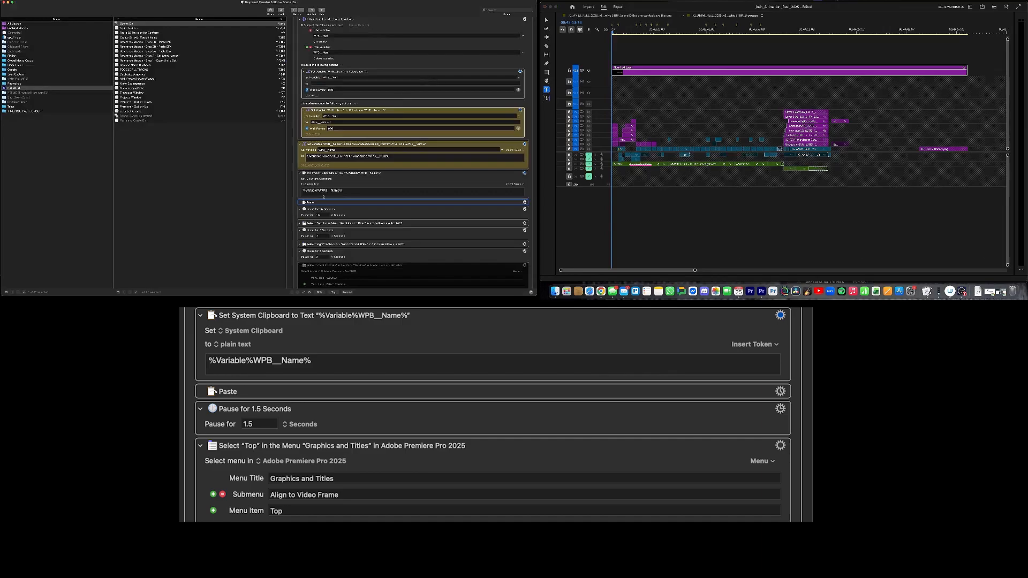
left_click(355, 209)
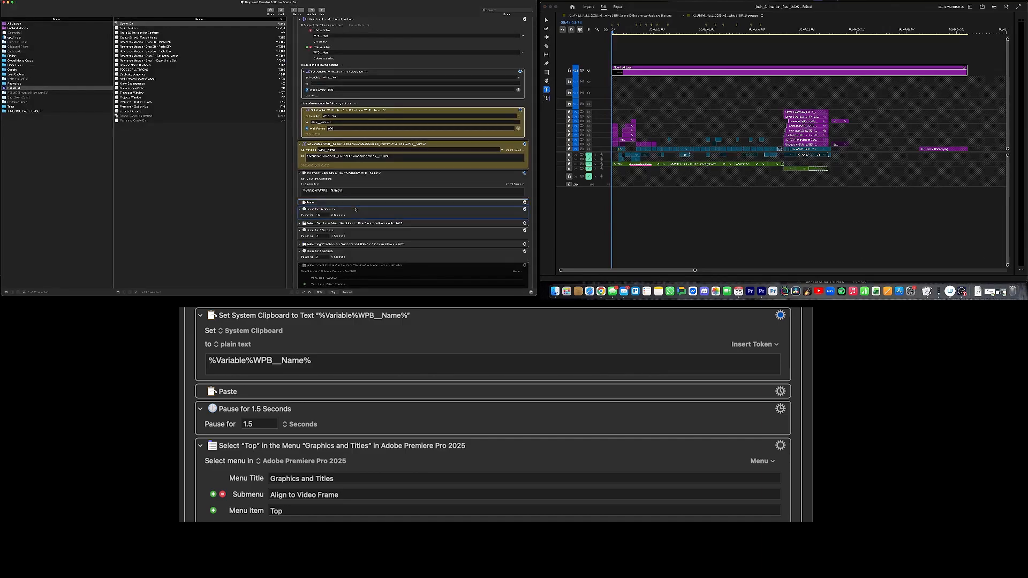
- Expand the "Top" and "Right" Graphics and Titles menu actions and examine their Align to Video Frame settings
scroll(356, 209, "down", 3)
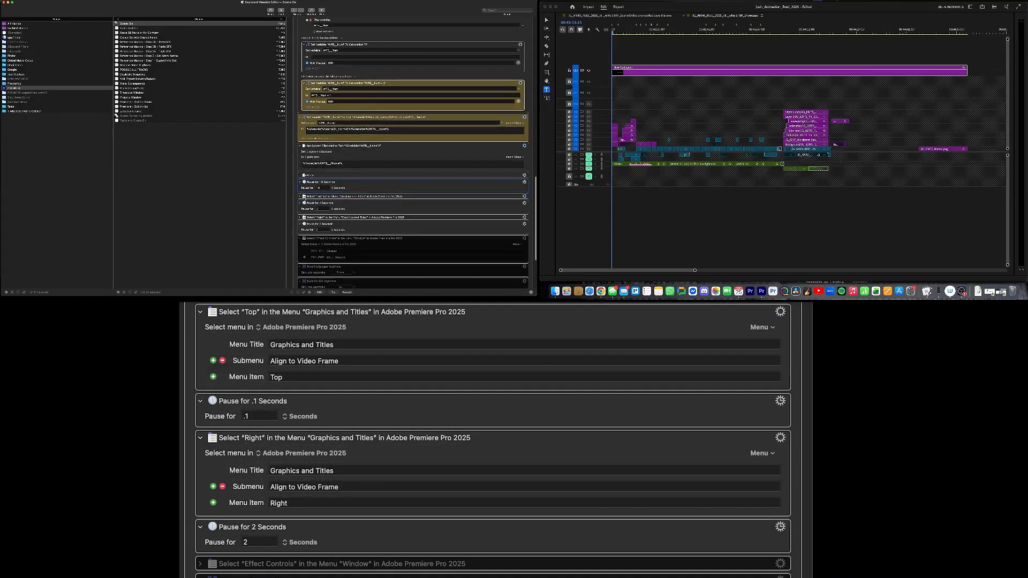
left_click(299, 197)
scroll(299, 198, "down", 1)
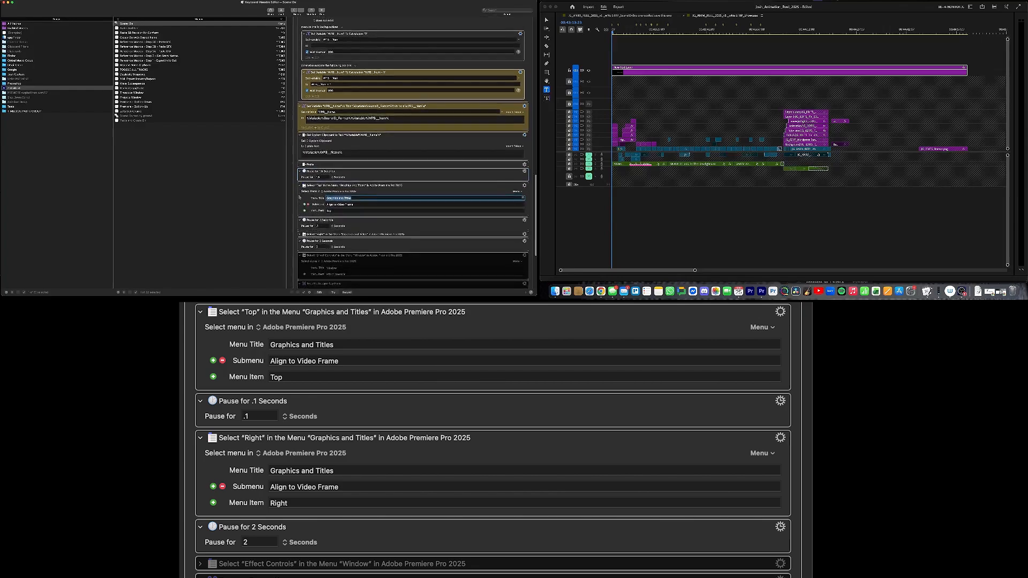
left_click(352, 218)
scroll(342, 217, "down", 3)
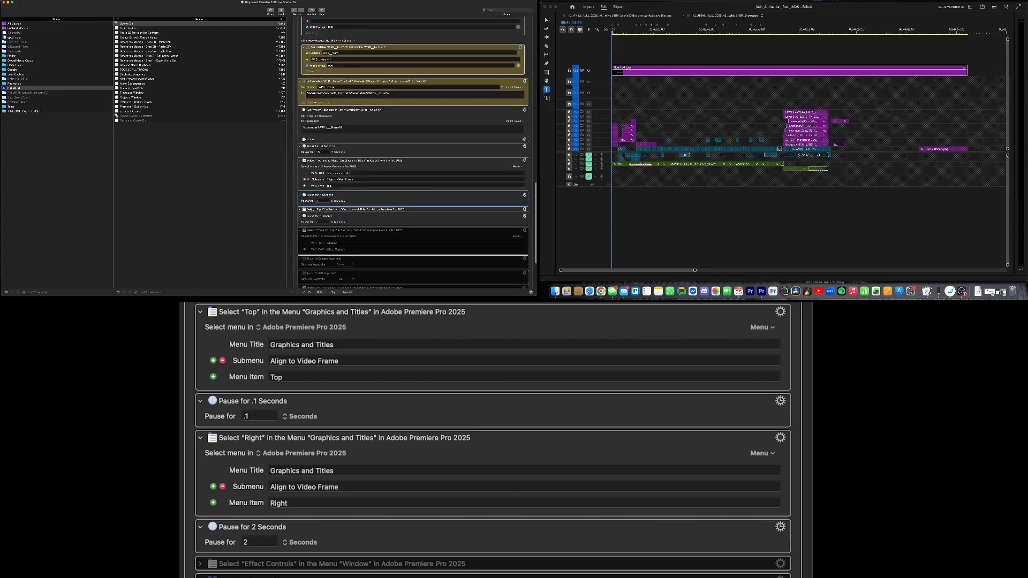
left_click(300, 210)
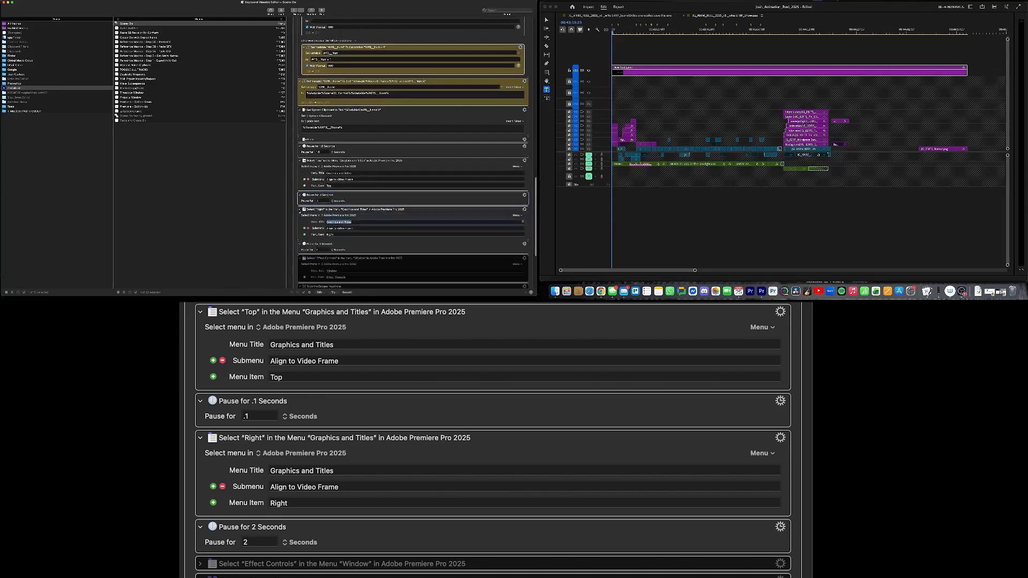
left_click(412, 160)
scroll(413, 160, "down", 2)
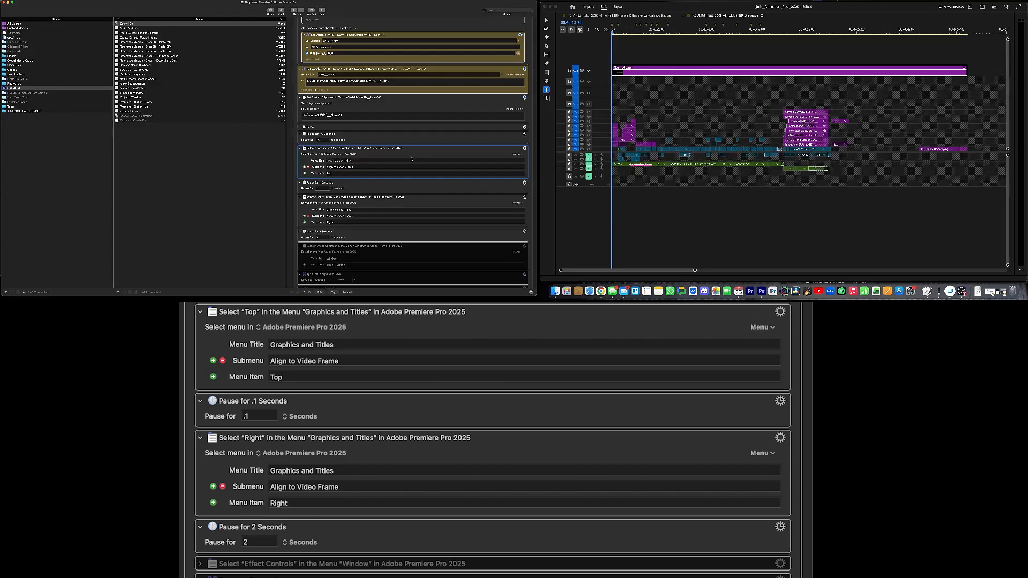
- Switch to Premiere Pro, align New Text Layer to the top and right of the video frame, and deselect its clip
key("super+Tab")
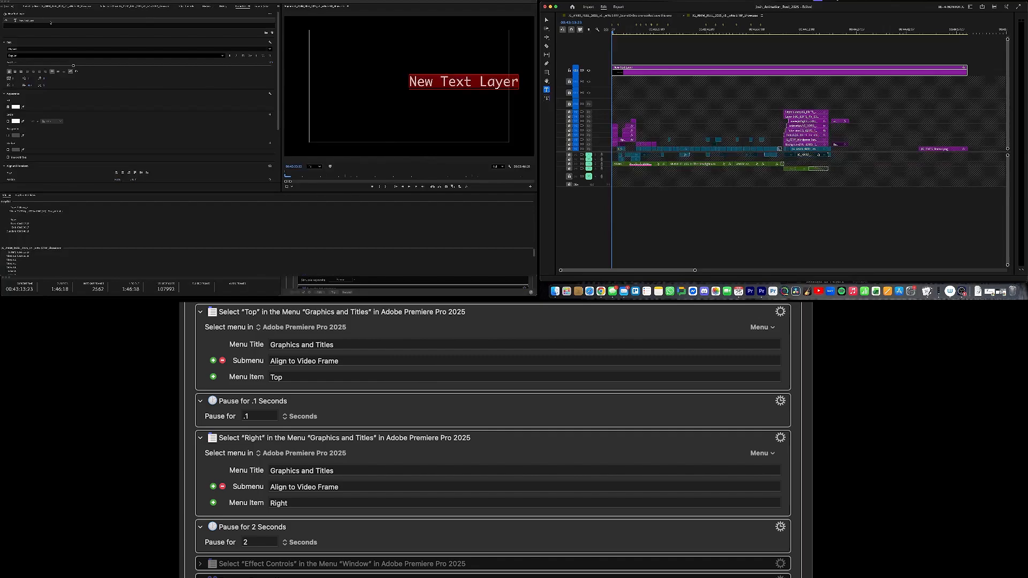
left_click(102, 0)
mouse_move(115, 21)
left_click(163, 36)
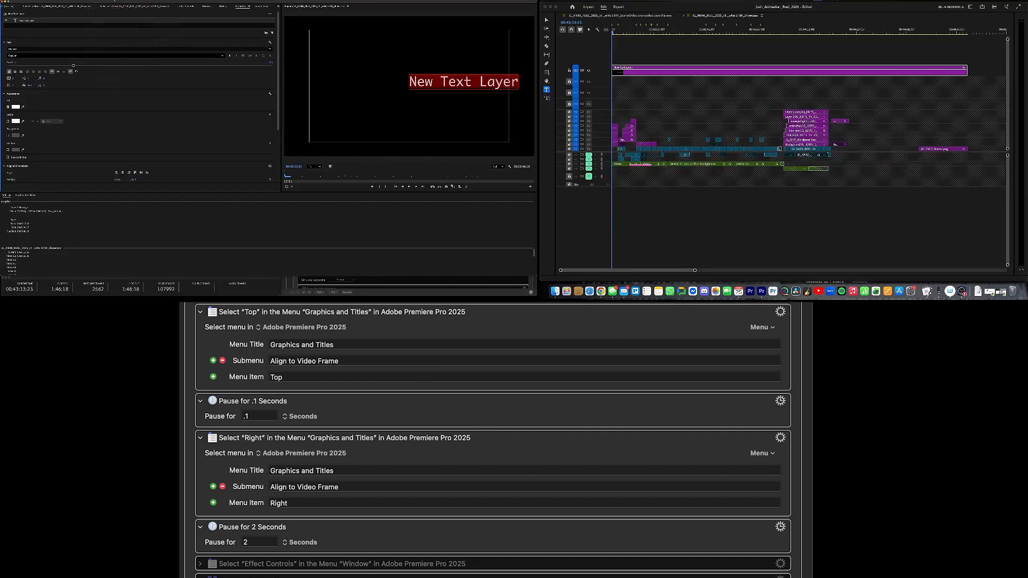
left_click(102, 1)
mouse_move(121, 22)
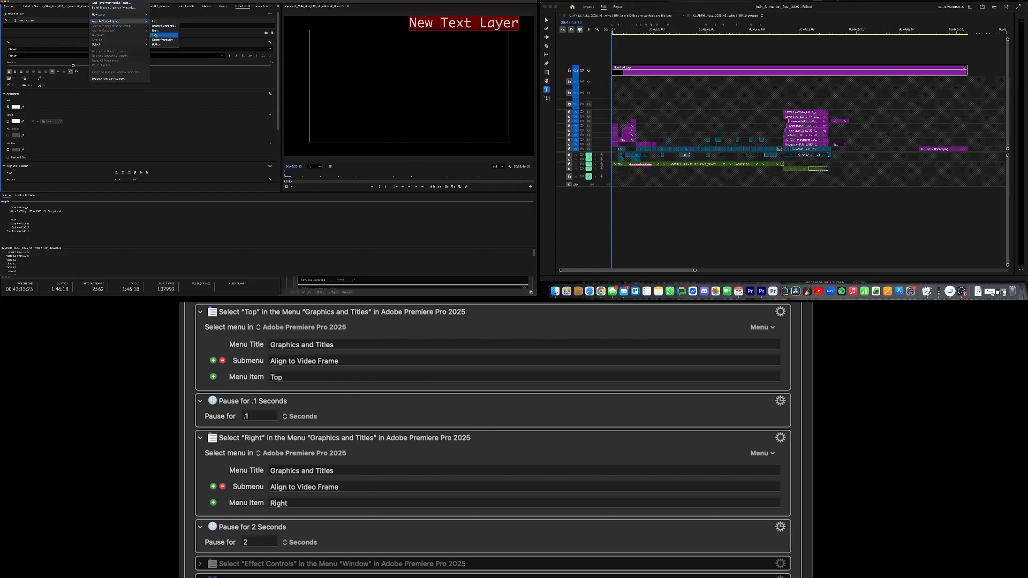
left_click(160, 31)
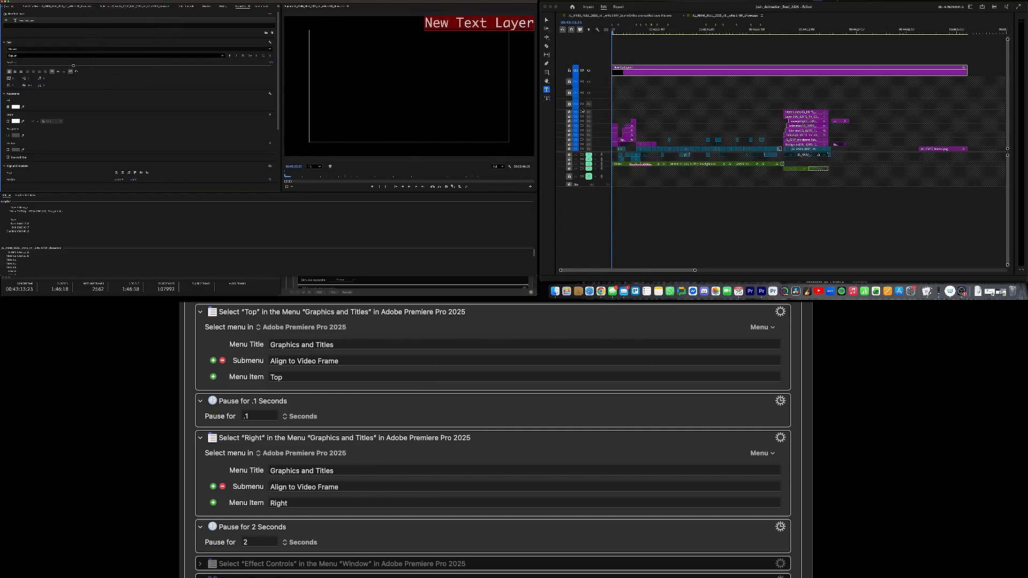
left_click(689, 112)
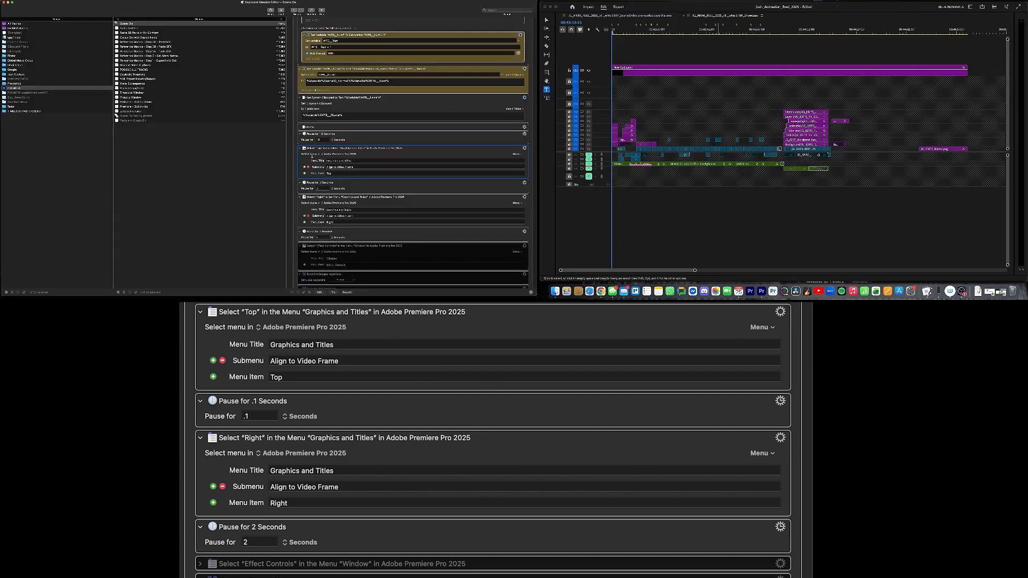
- Examine the 2-second pause, the disabled actions and the Select Next Graphic action that end the second repeat in Keyboard Maestro
scroll(341, 197, "down", 1)
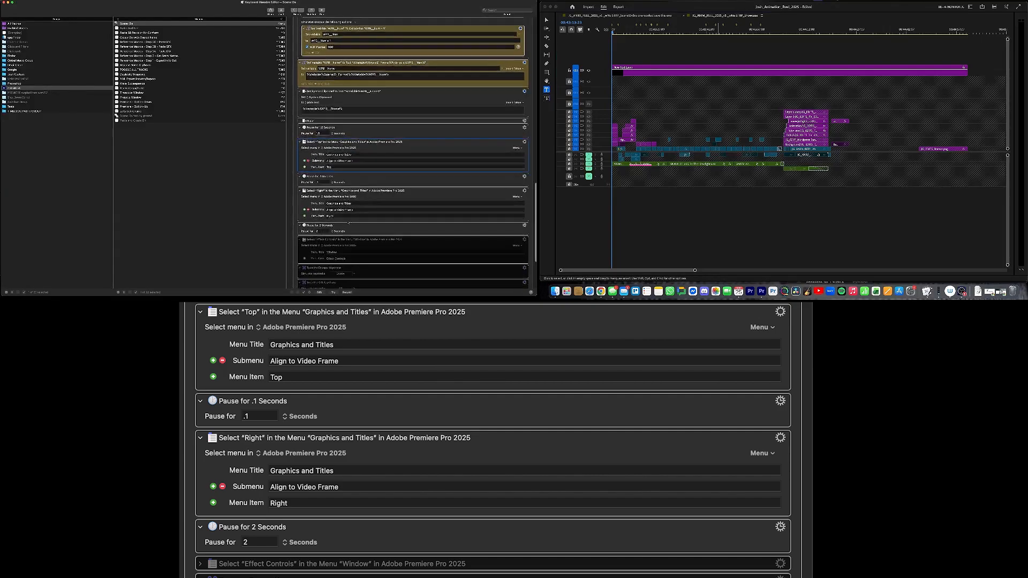
scroll(348, 223, "down", 3)
scroll(357, 186, "down", 3)
left_click(334, 185)
scroll(334, 186, "down", 3)
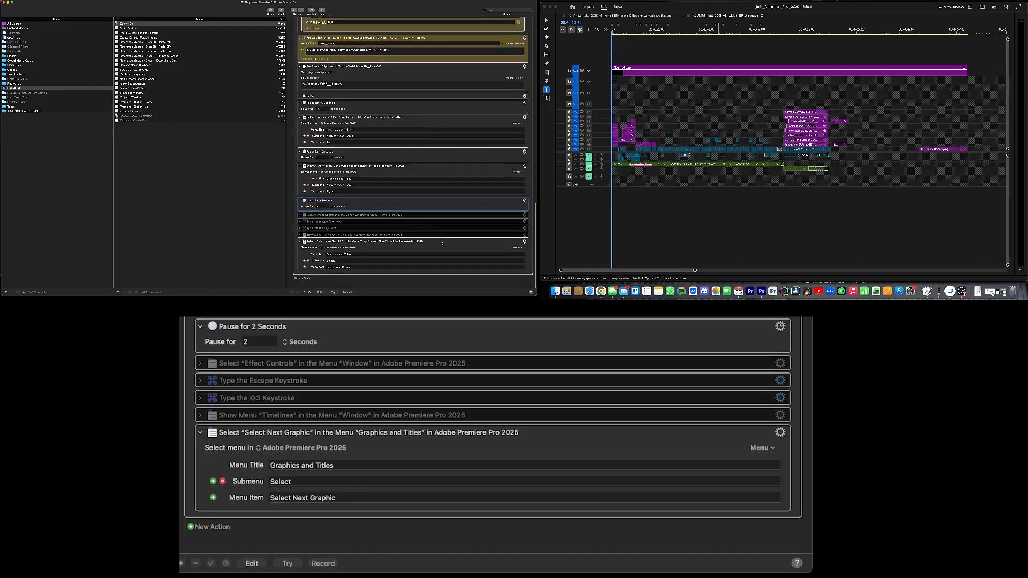
left_click(442, 244)
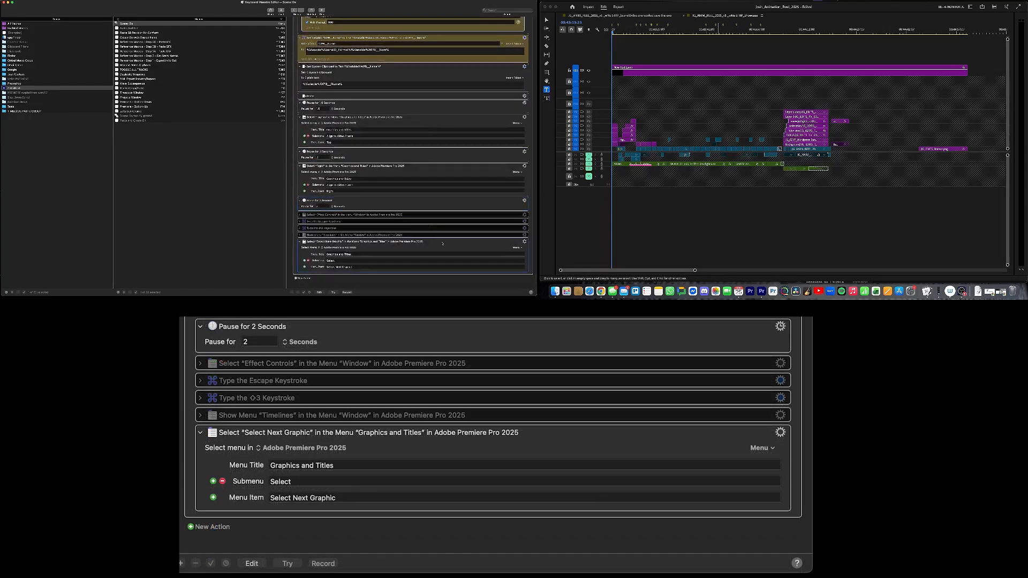
scroll(442, 244, "up", 15)
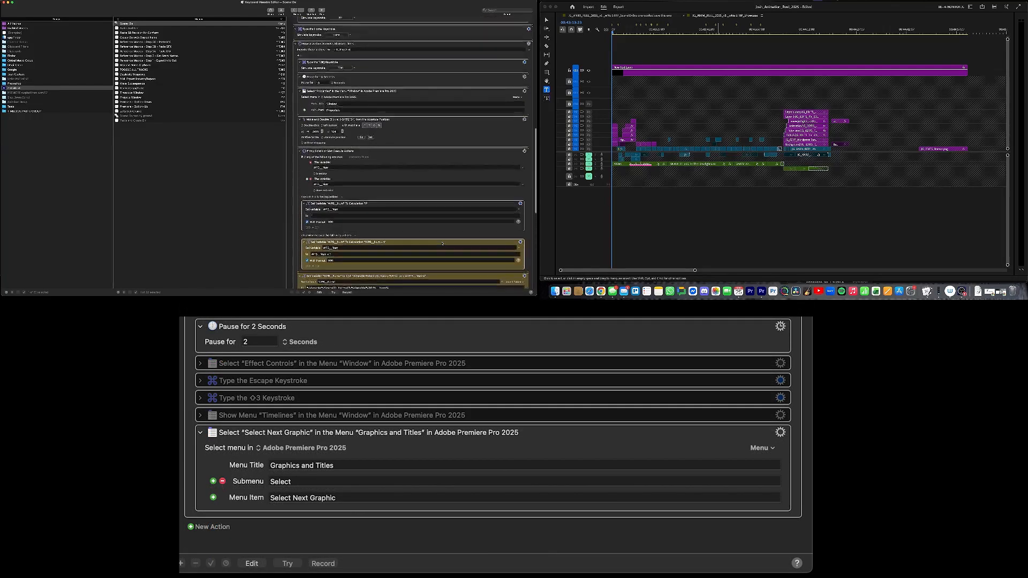
scroll(441, 243, "down", 10)
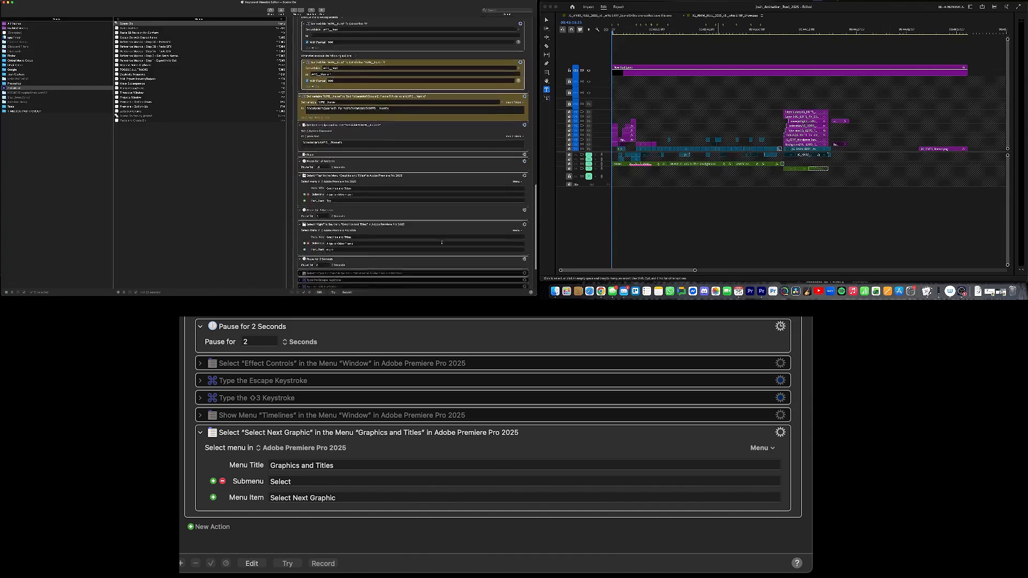
- Return to Premiere Pro and delete the New Text Layer clip from the timeline
scroll(442, 244, "down", 3)
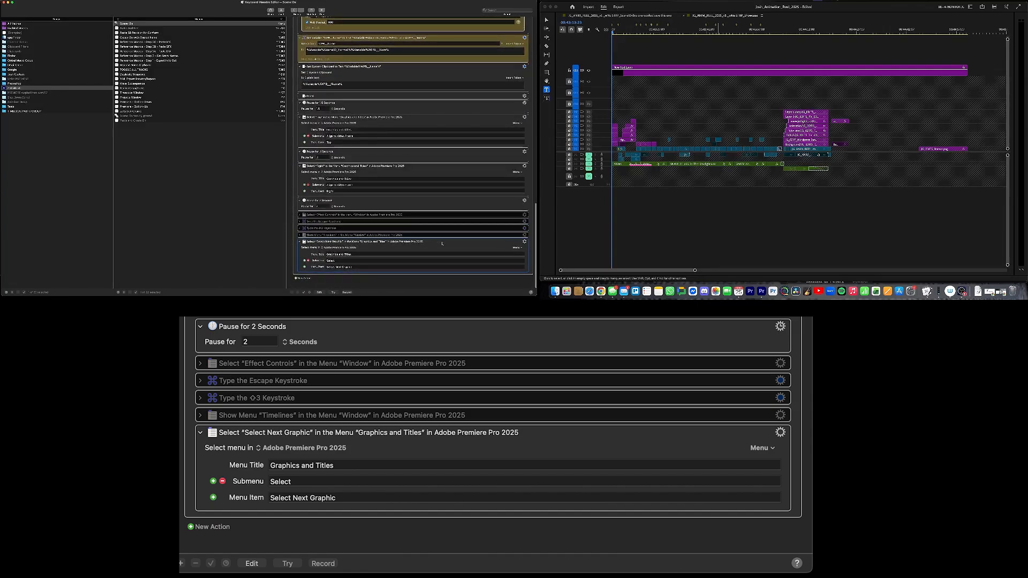
scroll(442, 244, "up", 20)
scroll(443, 243, "up", 6)
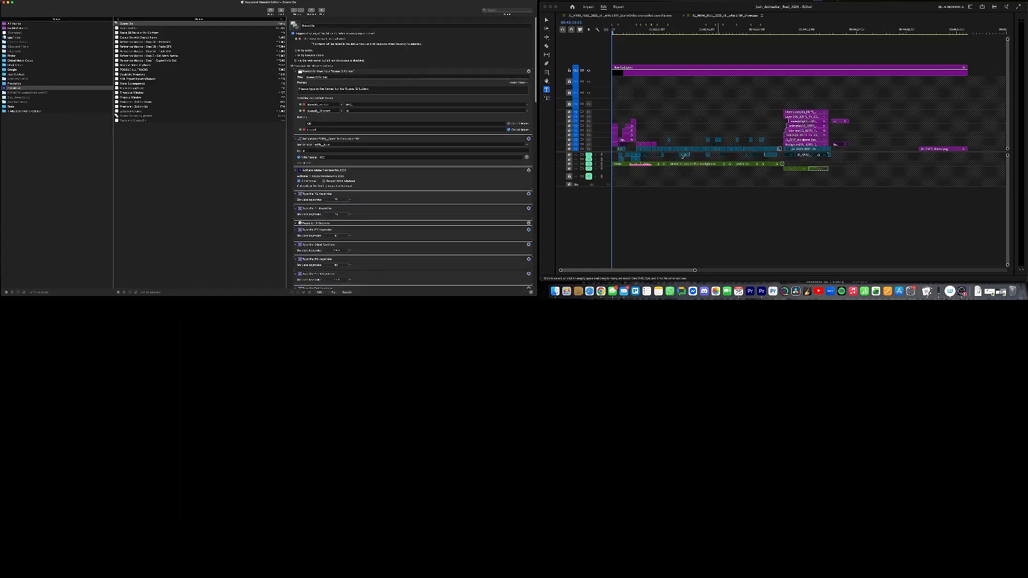
left_click(657, 99)
left_click(624, 69)
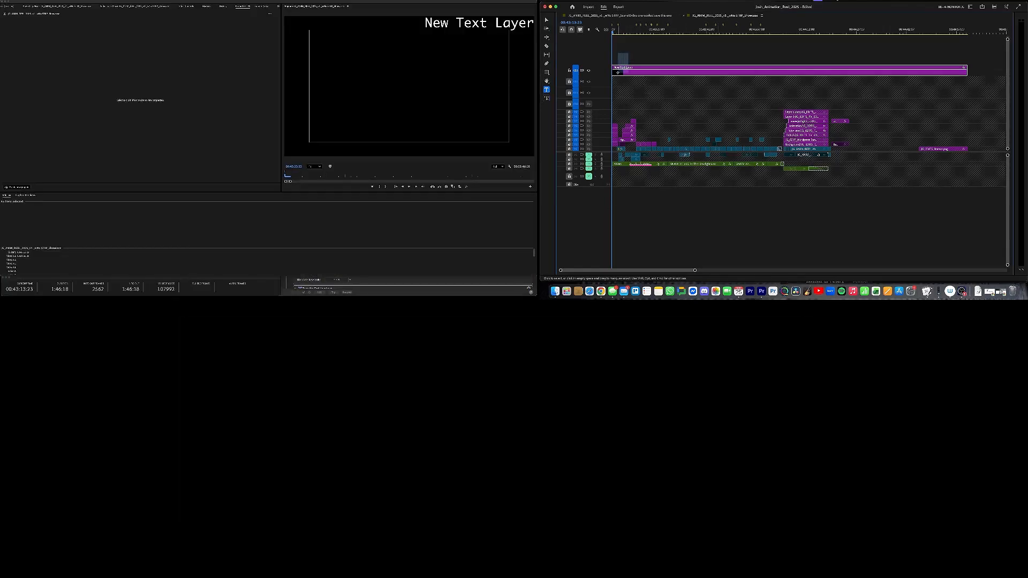
key("Delete")
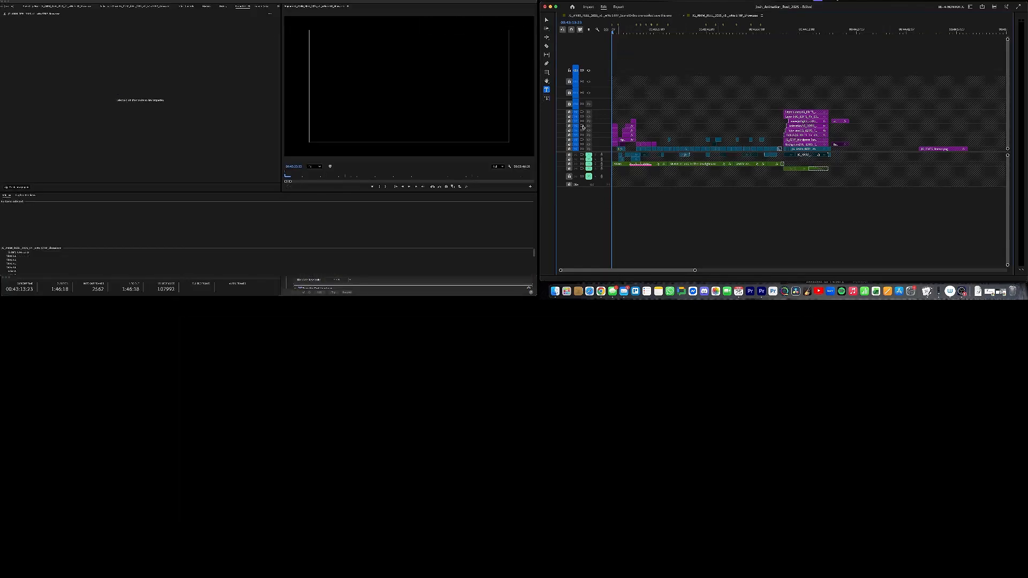
- Unlock all audio and video tracks and turn off targeting for all video tracks
left_click(569, 155, "shift")
left_click(569, 149, "shift")
left_click(576, 150, "shift")
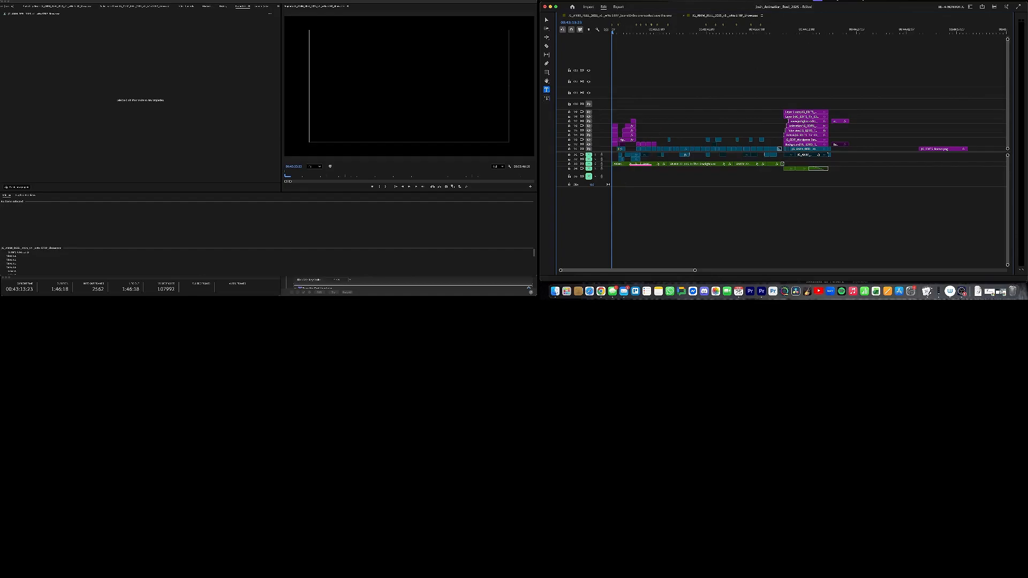
- Run the Scene IDs macro with the format SHO_ and a shot amount of 5
left_click(859, 1)
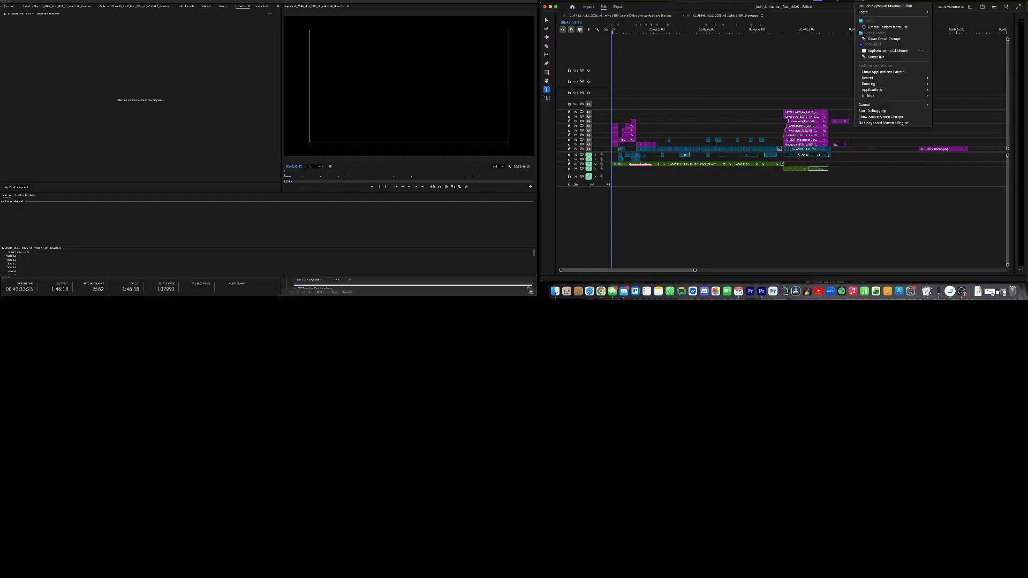
left_click(872, 57)
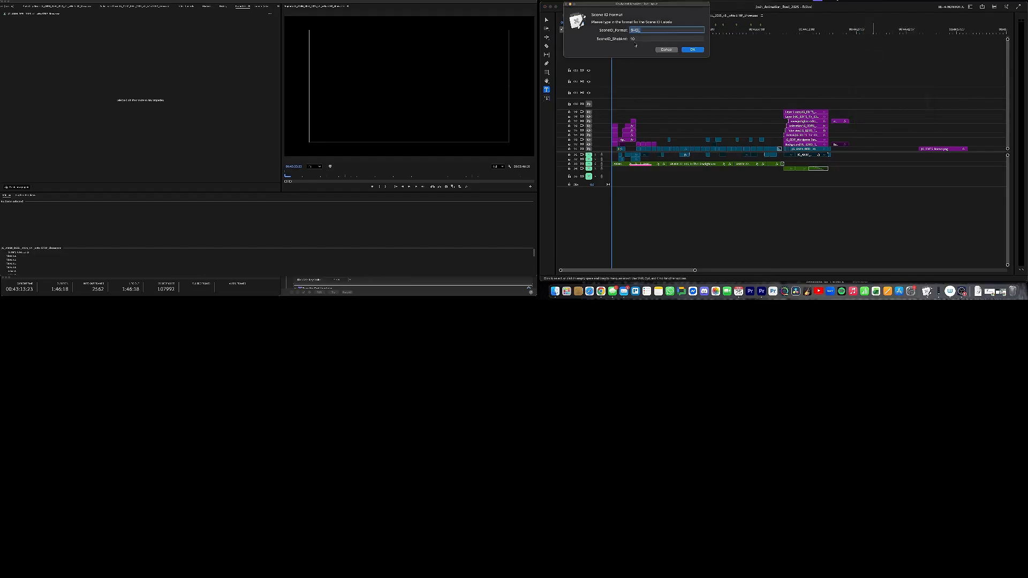
left_click(640, 39)
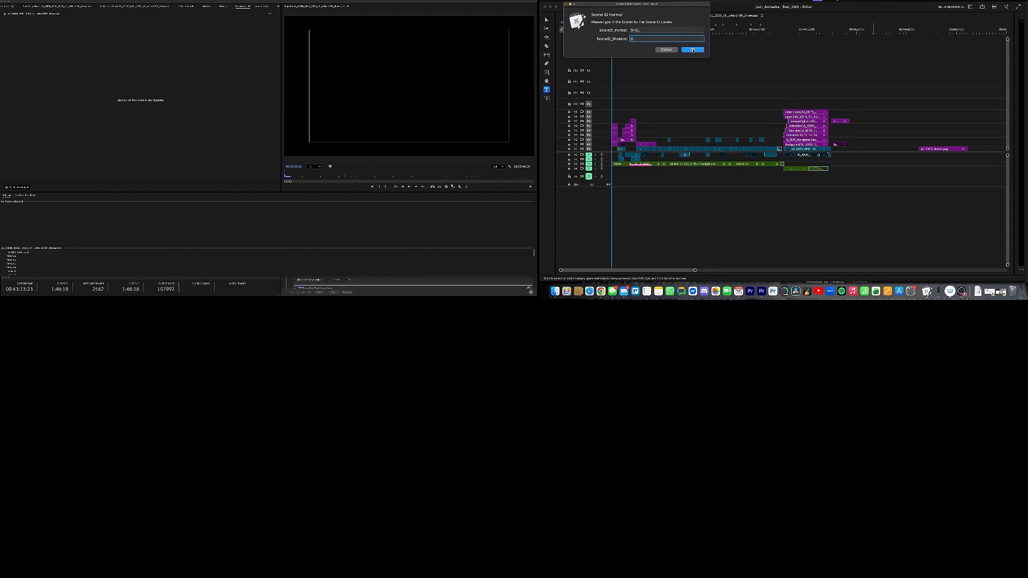
left_click(692, 49)
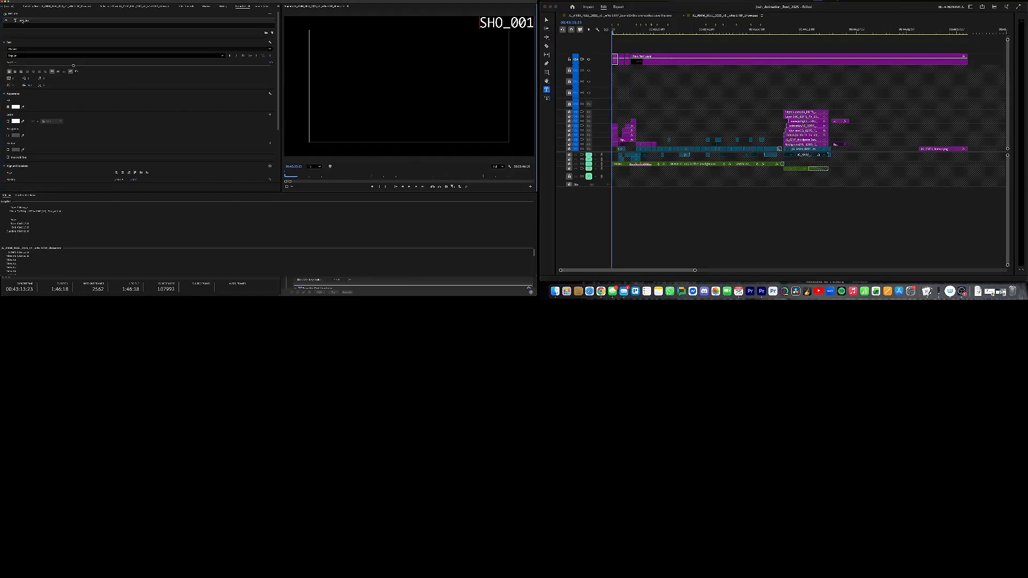
- Label the second and third text clips SHO_002 and SHO_003
double_click(22, 22)
type("SHO_002")
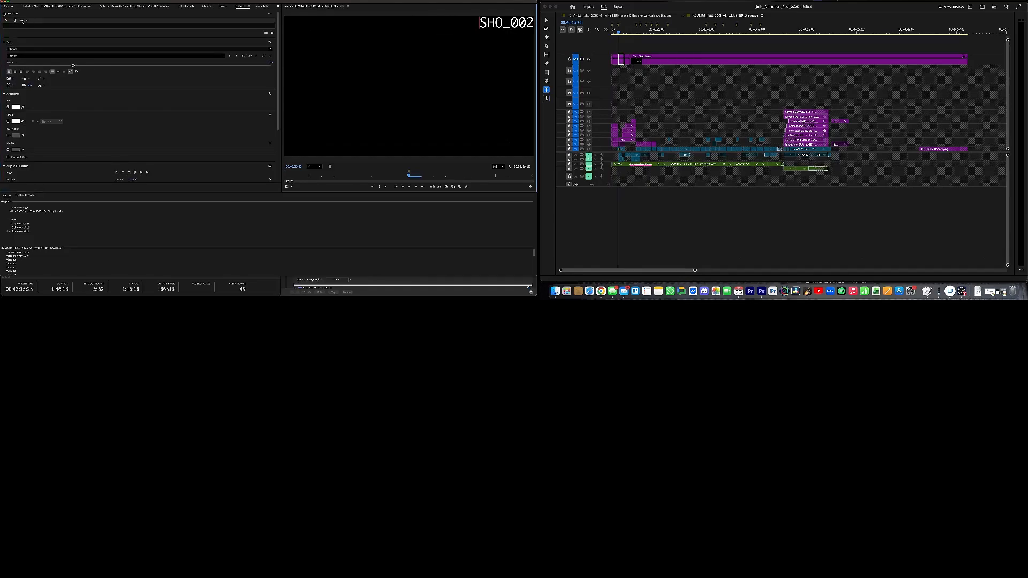
key("Down")
double_click(22, 21)
type("SHO_003")
- Label the fourth and fifth text clips SHO_004 and SHO_005, aligning both to the top right of the video frame
key("Down")
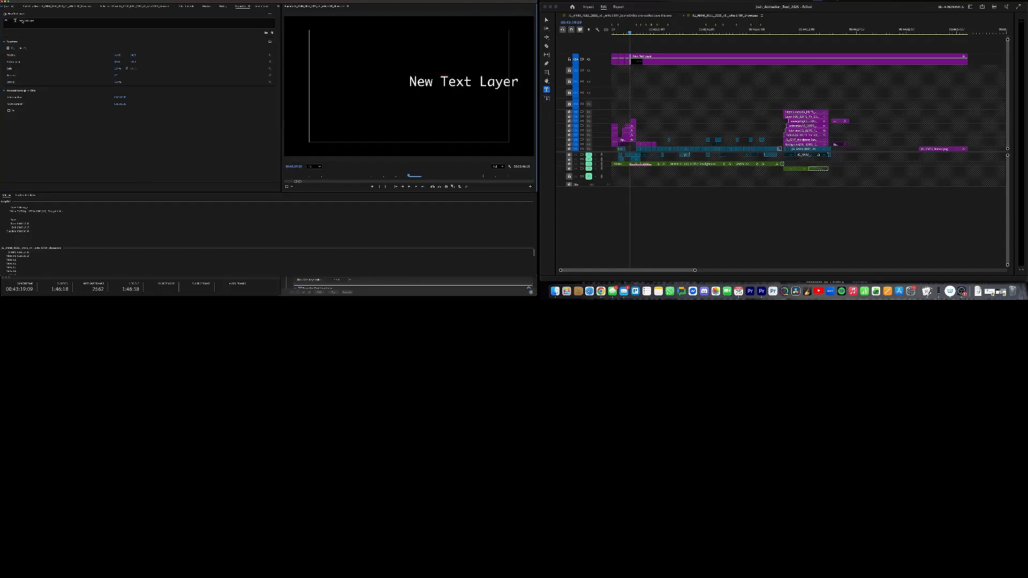
double_click(22, 21)
type("SHO_004")
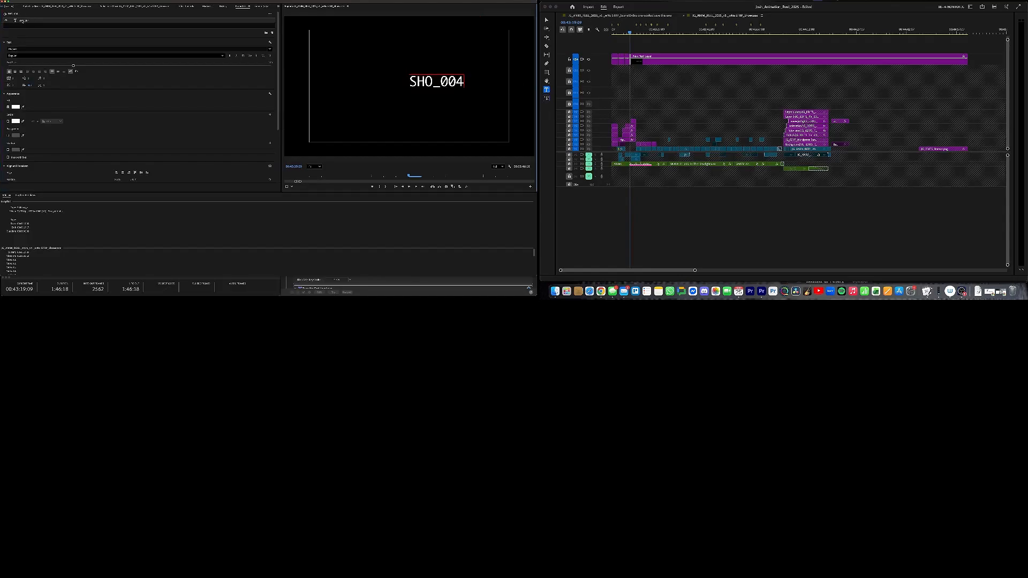
key("ctrl+alt+n")
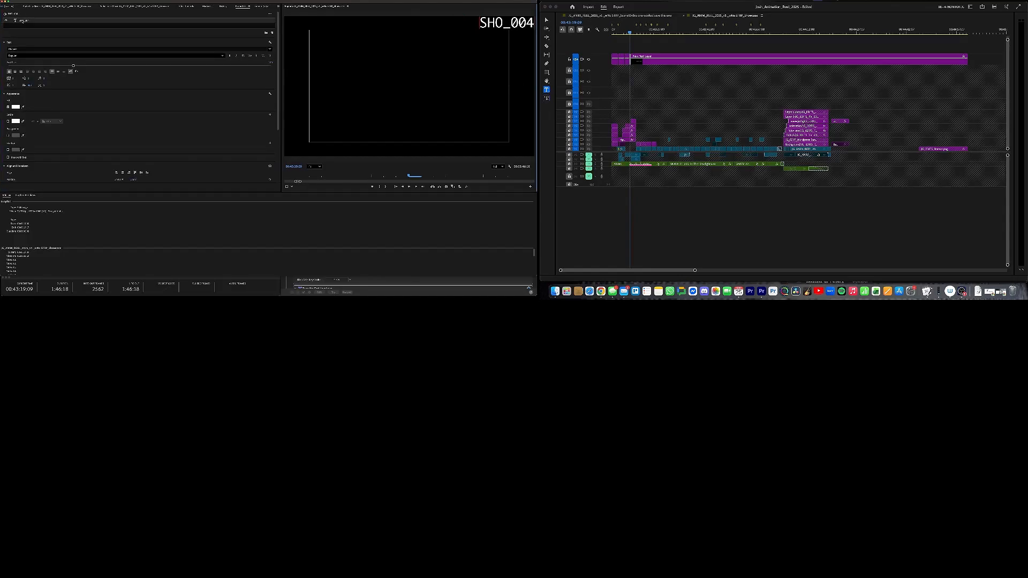
key("Down")
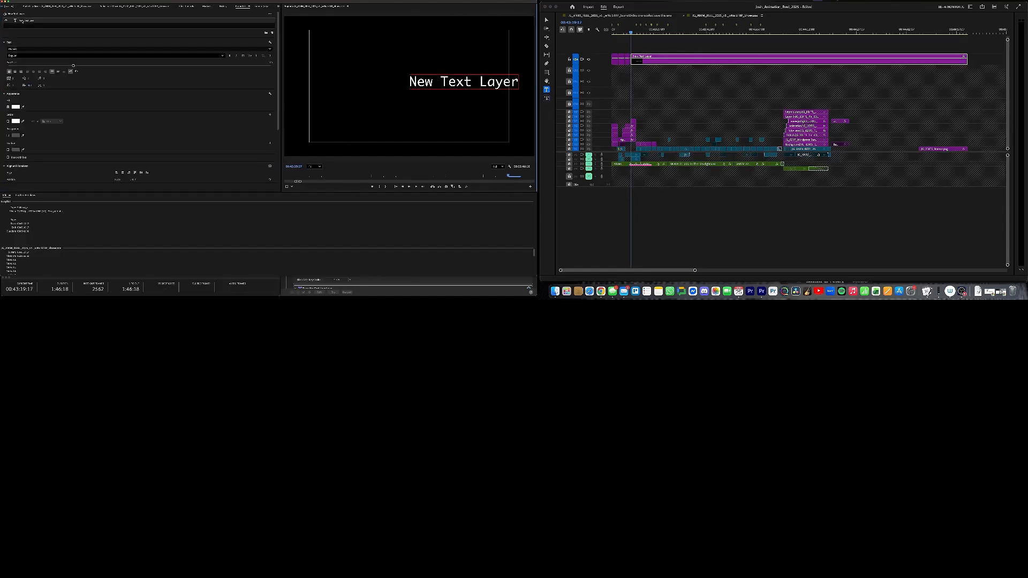
double_click(22, 21)
type("SHO_005")
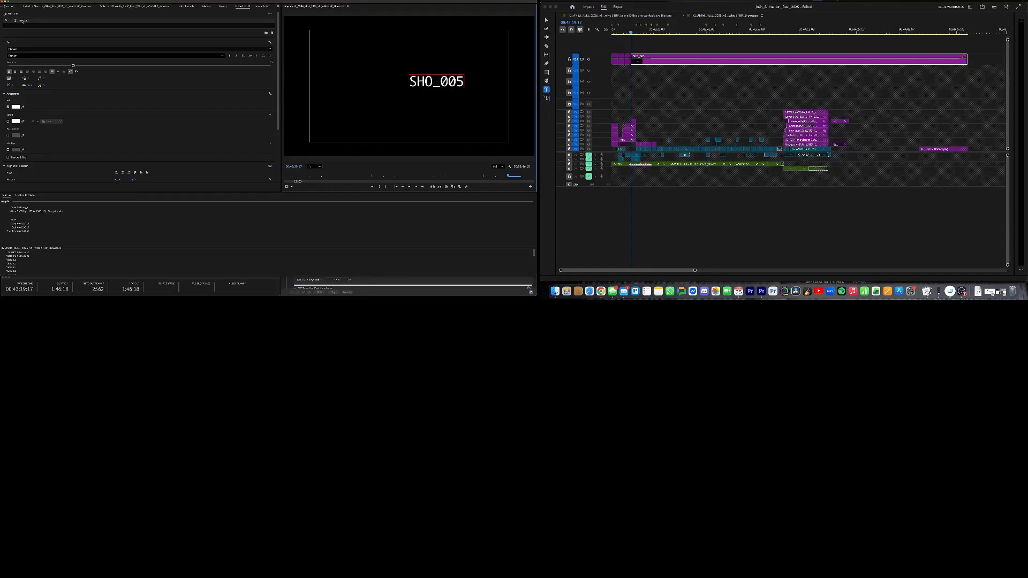
key("ctrl+alt+n")
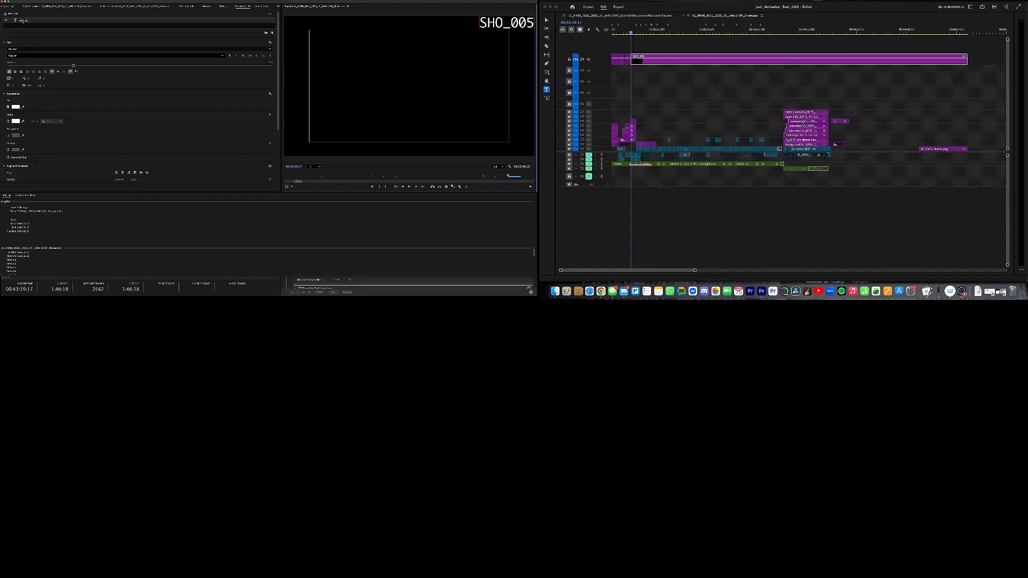
- Clear the clip selection and move the playhead from the SHO_005 clip back to the SHO_002 clip
scroll(131, 30, "down", 5)
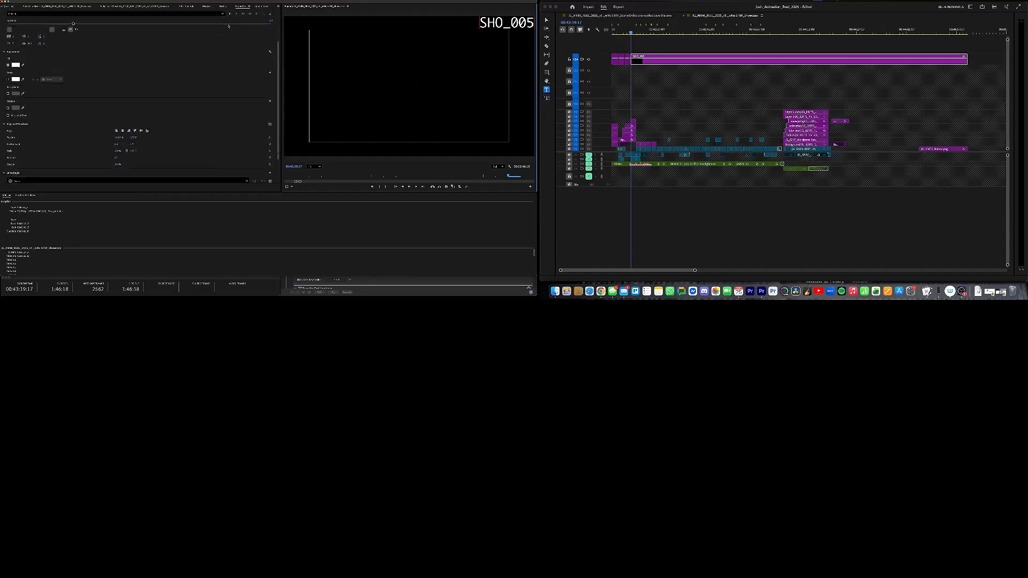
scroll(201, 66, "up", 5)
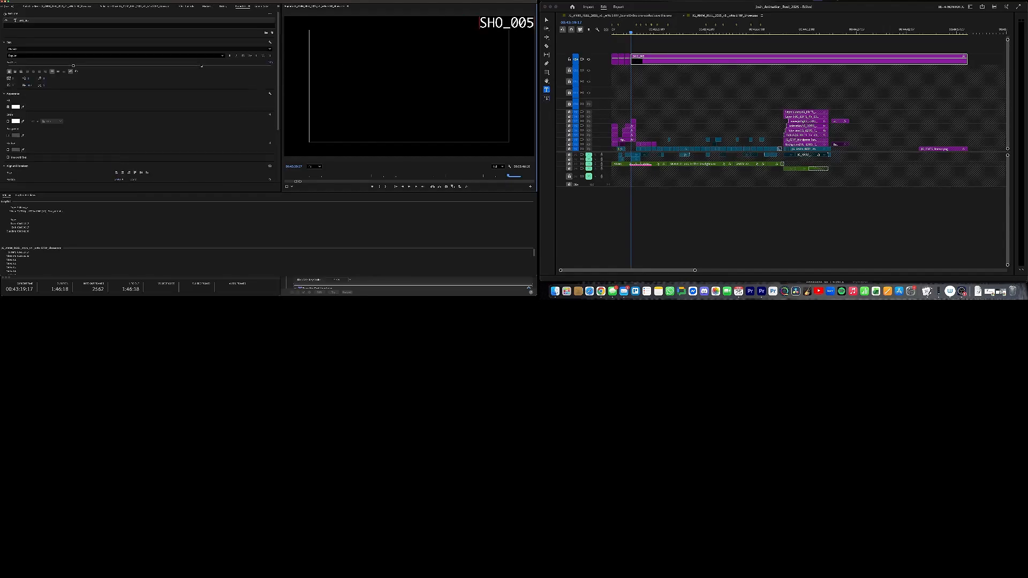
left_click(706, 89)
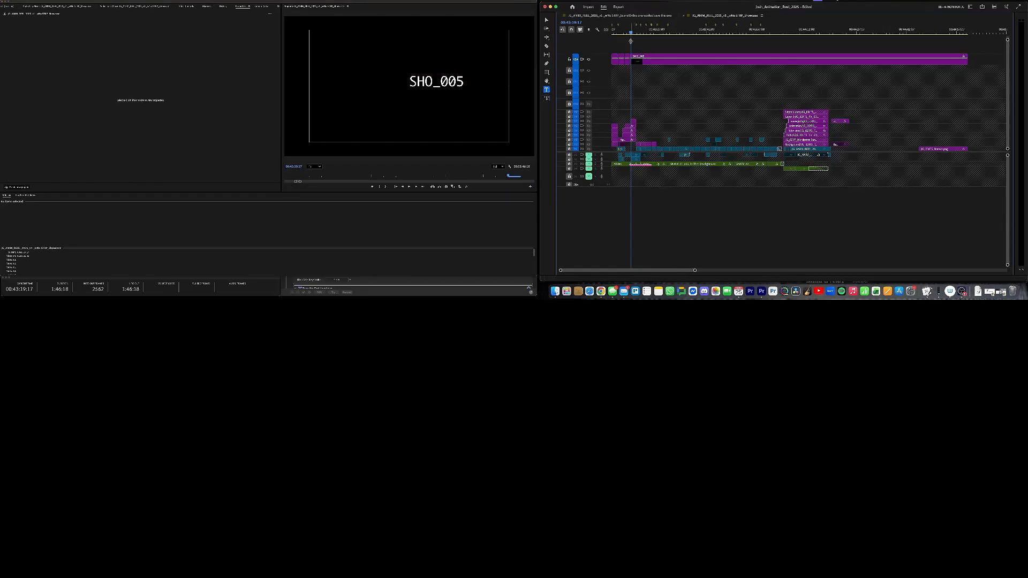
key("equal")
key("equal")
key("equal")
key("equal")
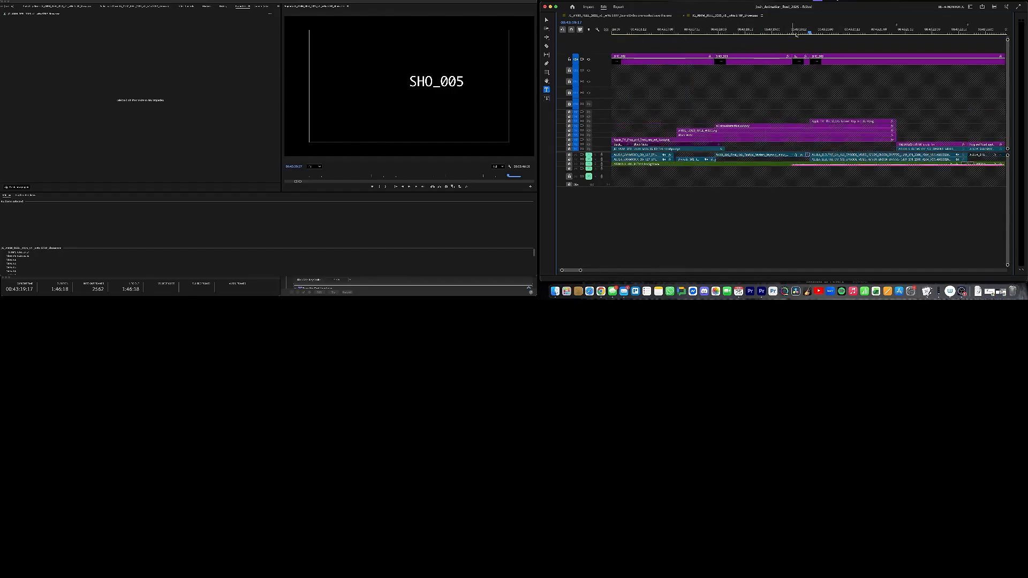
left_click_drag(809, 32, 689, 41)
key("minus")
key("minus")
key("minus")
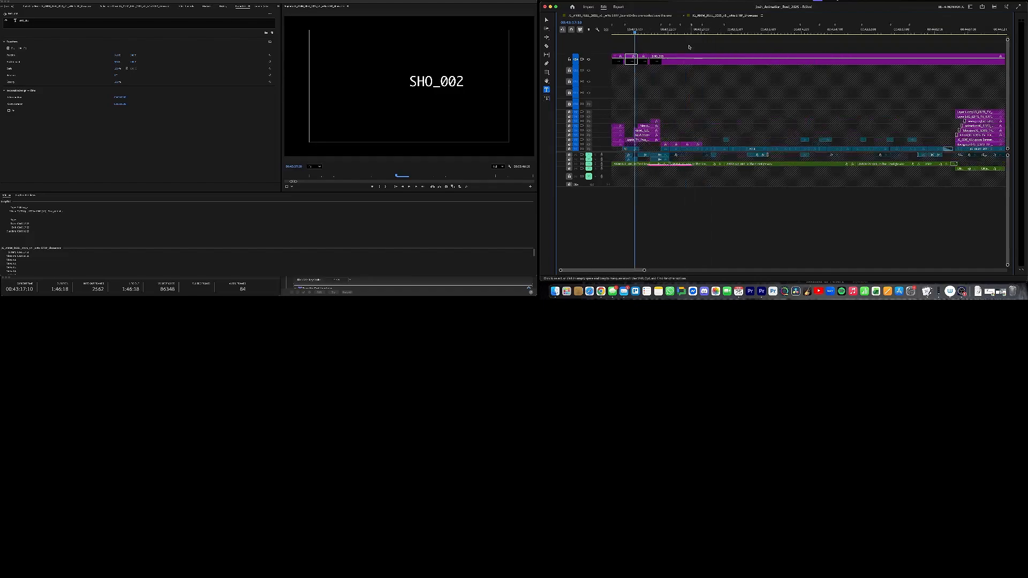
key("minus")
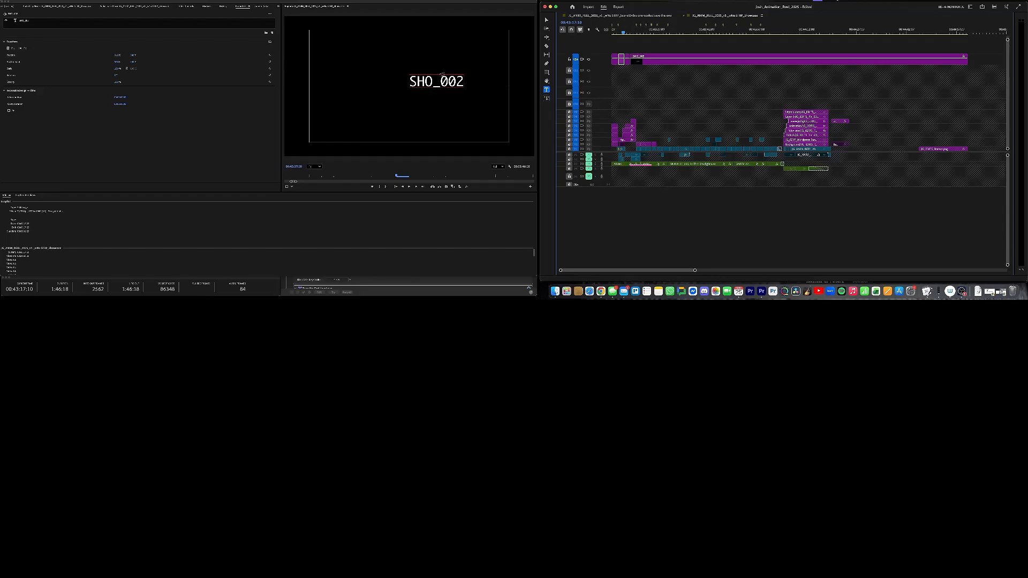
- Select the SHO_002 clip and change its text fill to red
left_click(664, 82)
key("equal")
key("equal")
key("equal")
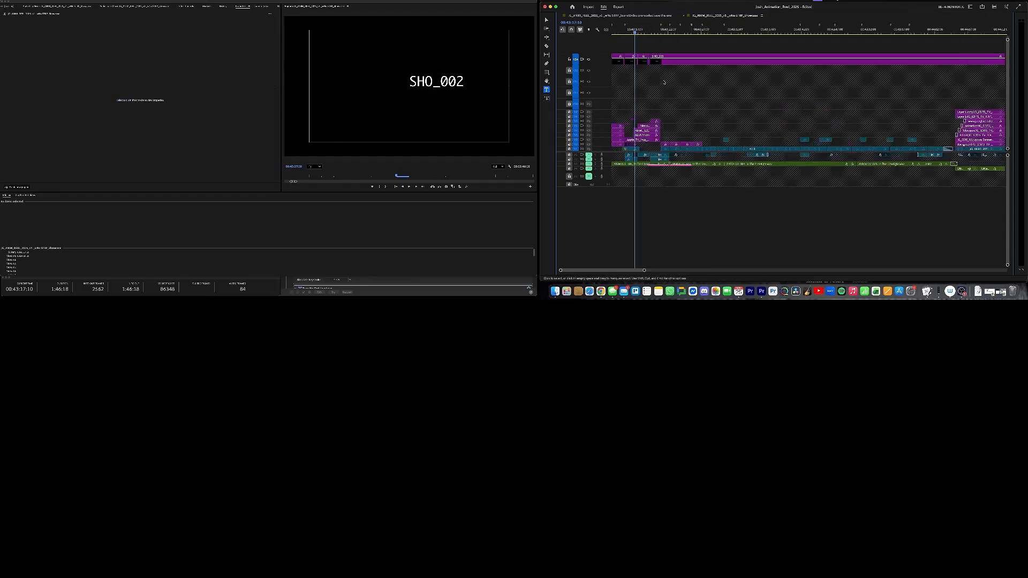
left_click(677, 60)
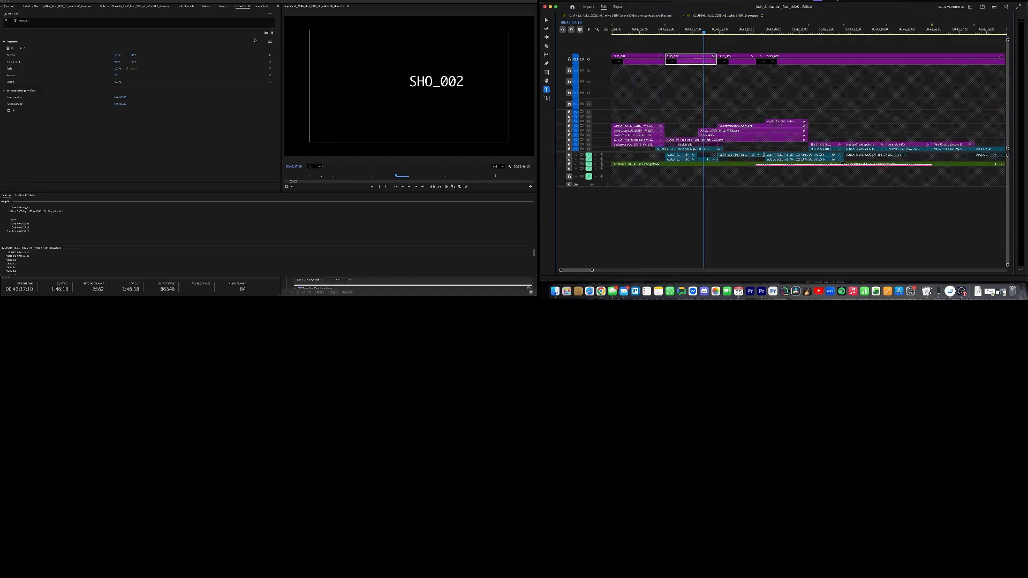
left_click(16, 107)
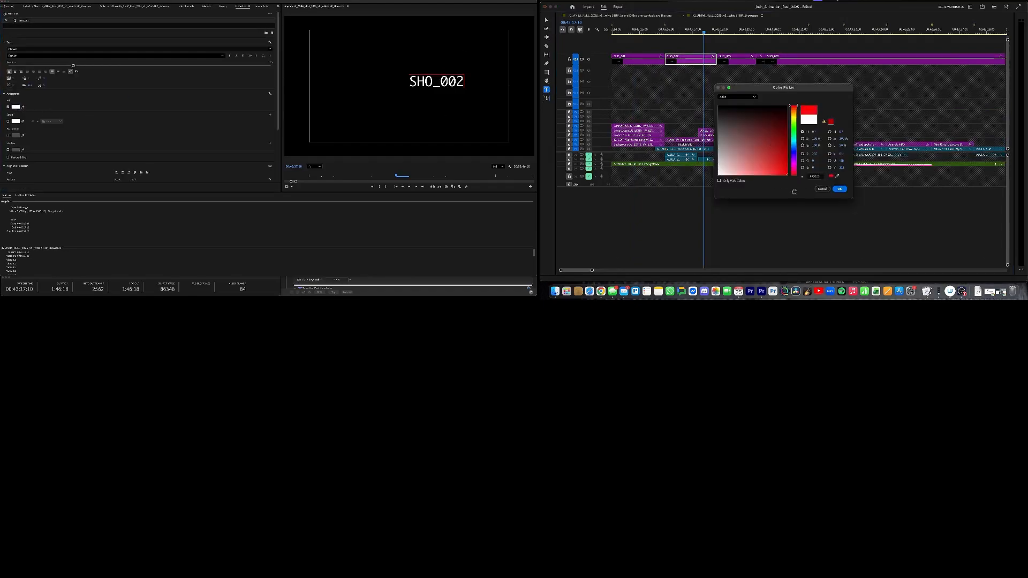
left_click(839, 189)
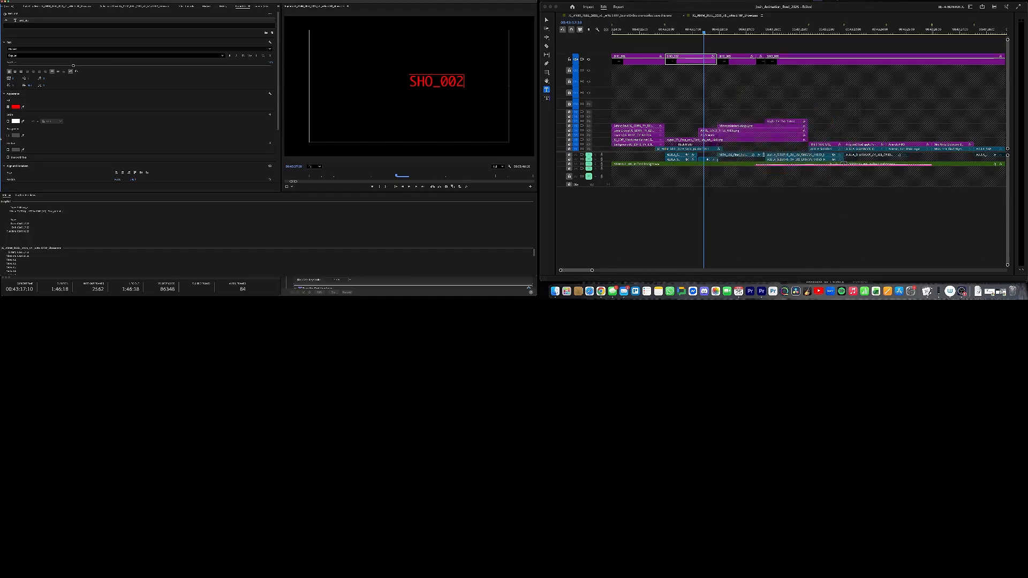
- Give the SHO_002 text a black stroke with a width of 2, and deselect the clip
left_click(8, 121)
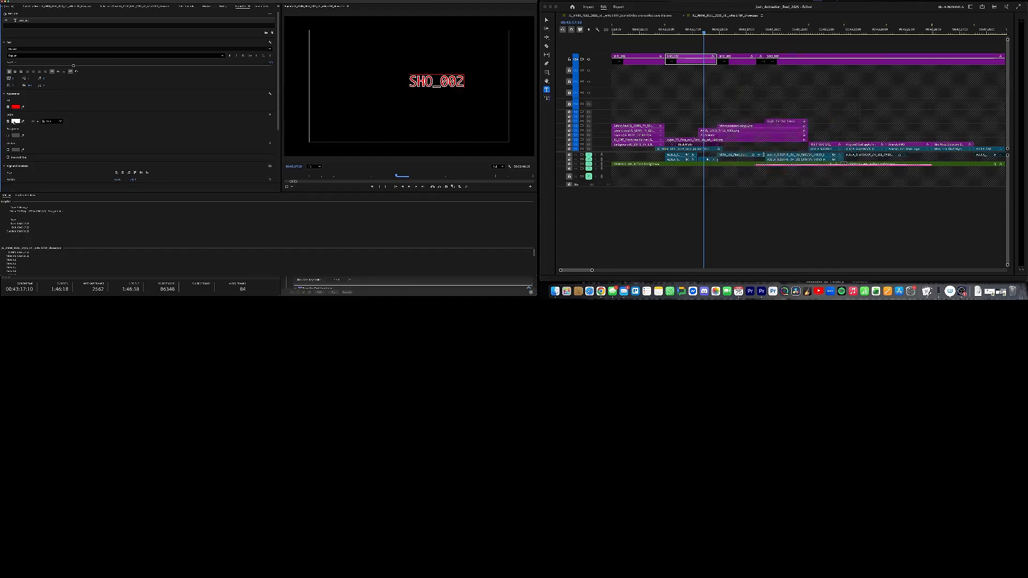
left_click(31, 121)
type("2")
key("Return")
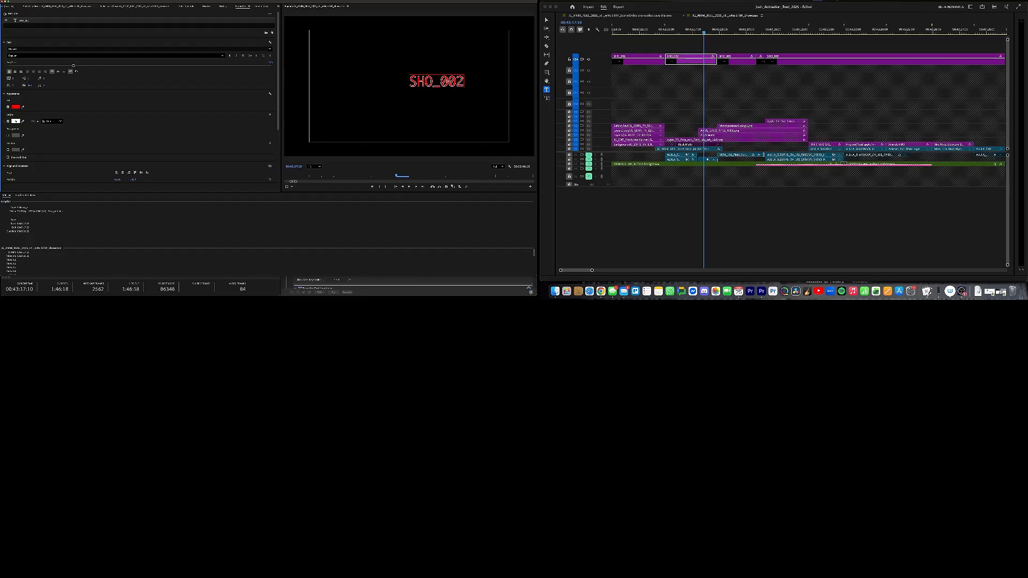
left_click(16, 121)
left_click(764, 118)
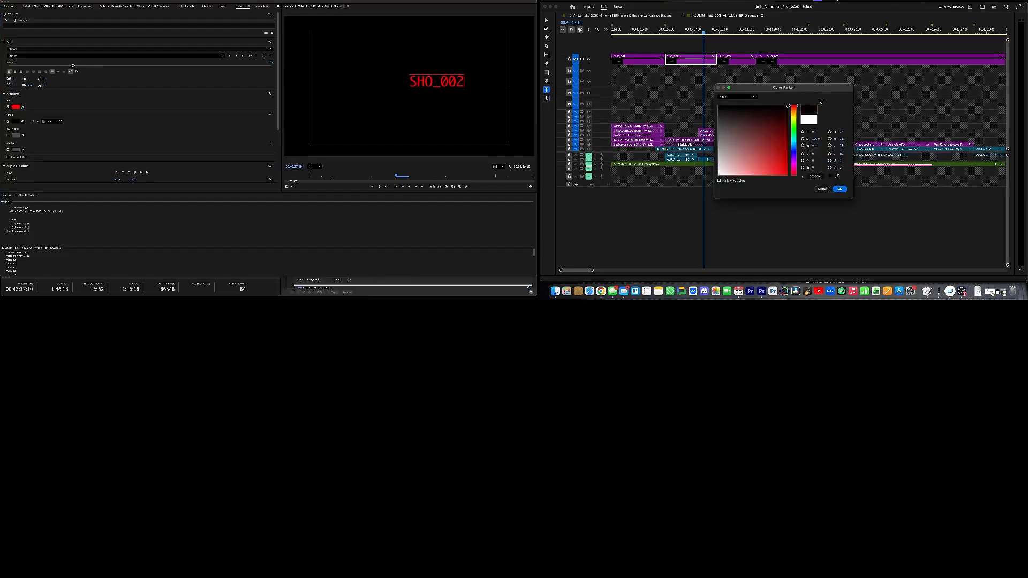
left_click(839, 189)
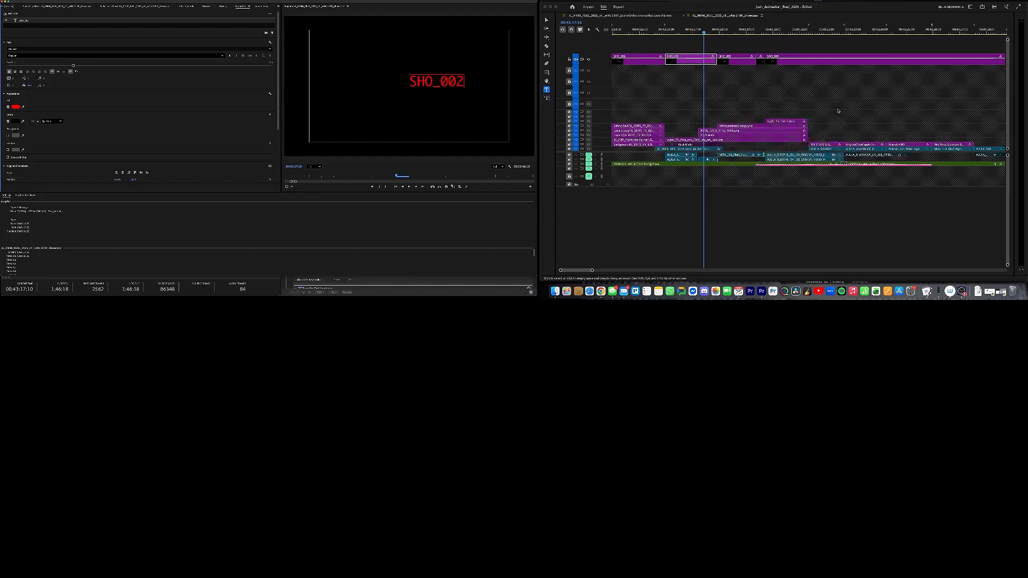
left_click(838, 111)
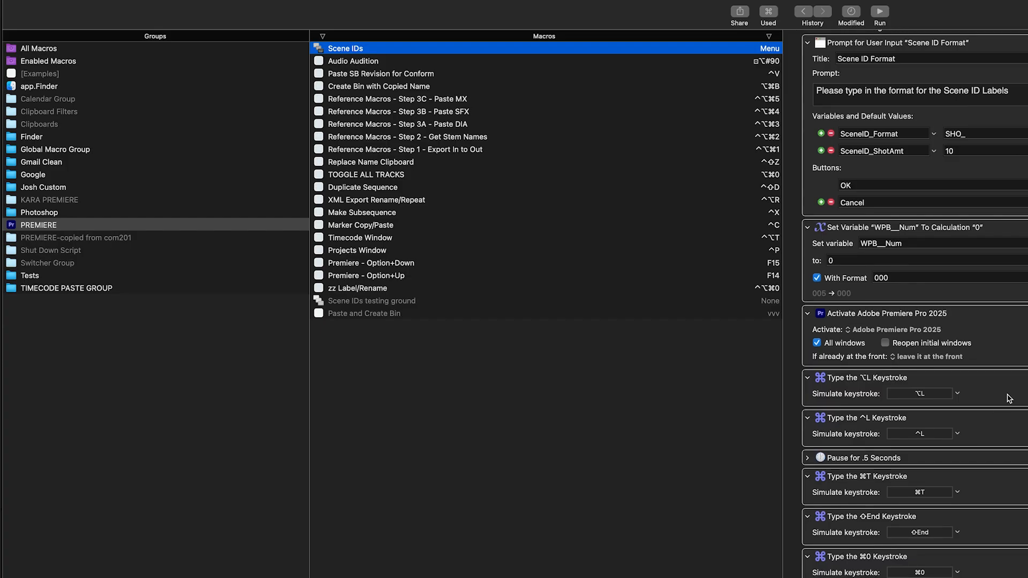
- Review the macro's keystroke actions and examine the Command and Option shortcut layouts in Premiere Pro's Keyboard Shortcuts
scroll(1006, 399, "down", 2)
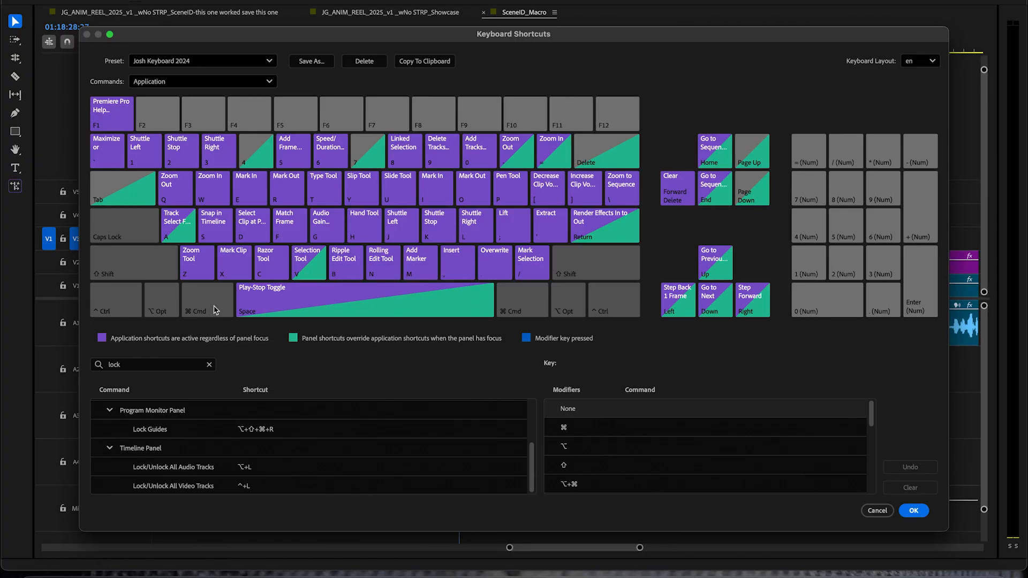
key("super")
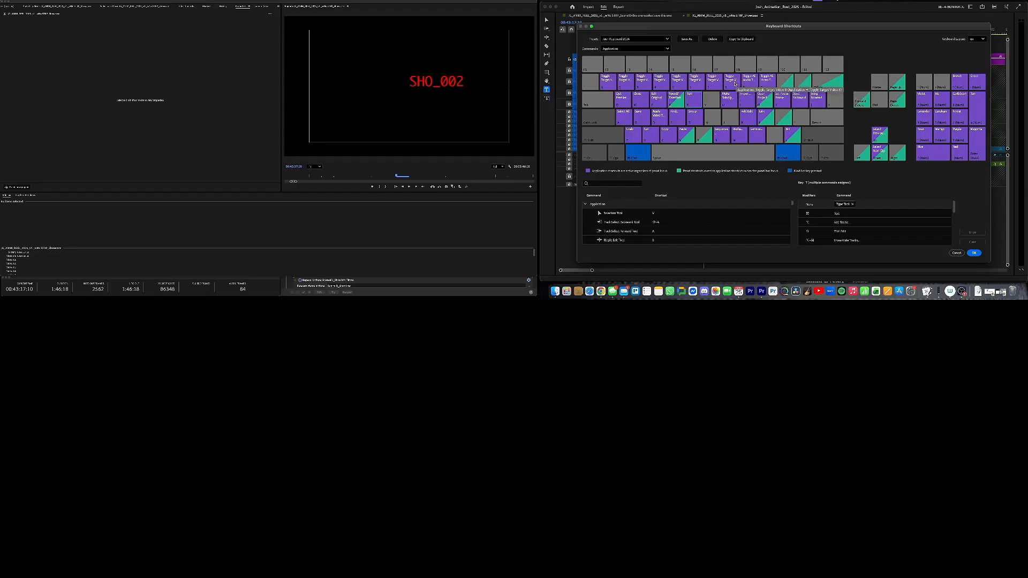
left_click(643, 151)
left_click(621, 155)
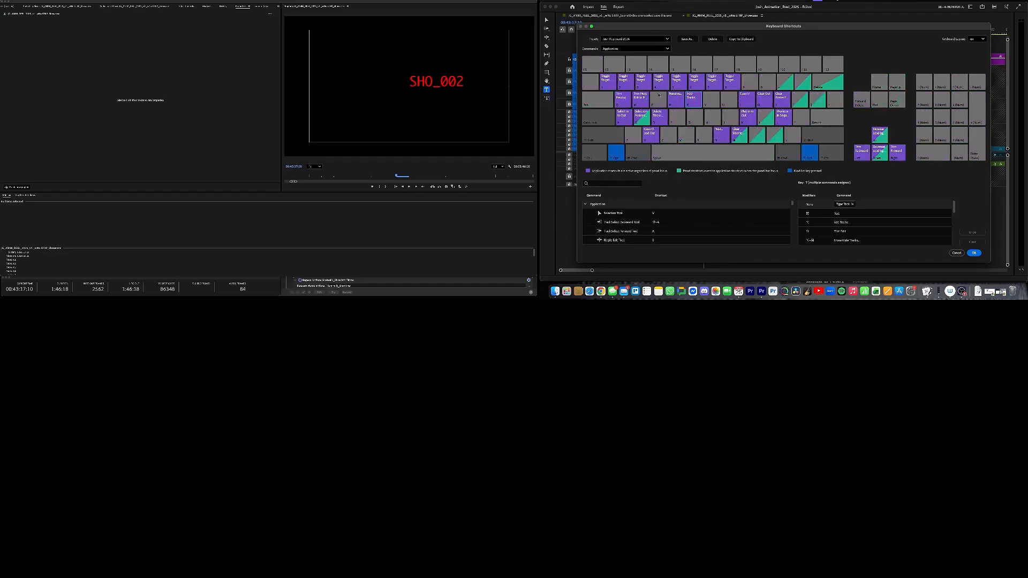
left_click(614, 155)
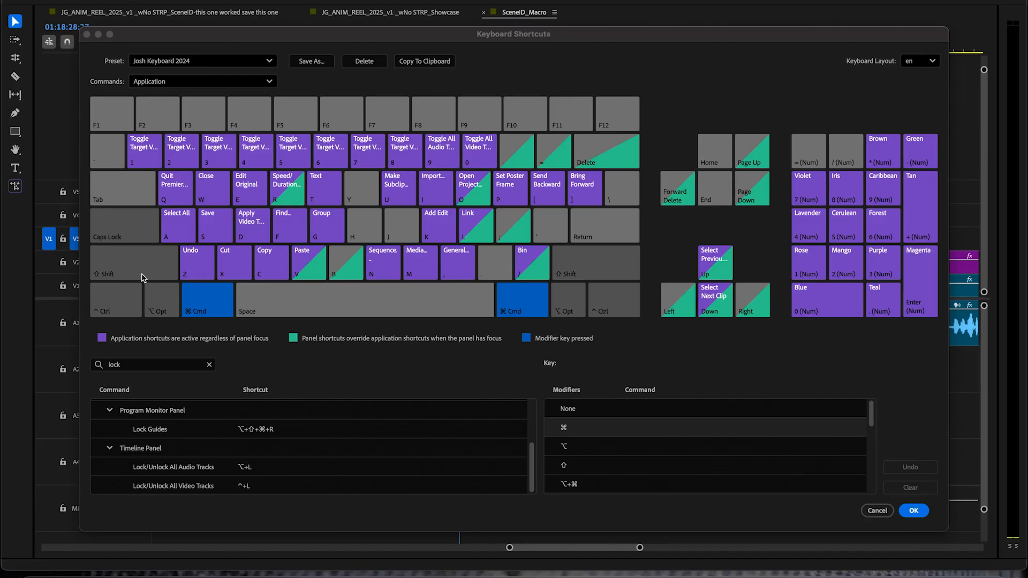
- Compare the remaining keystroke actions of the Scene IDs macro with Premiere Pro's Shift, Control+Option, Command and Command+Option shortcut layouts
key("shift")
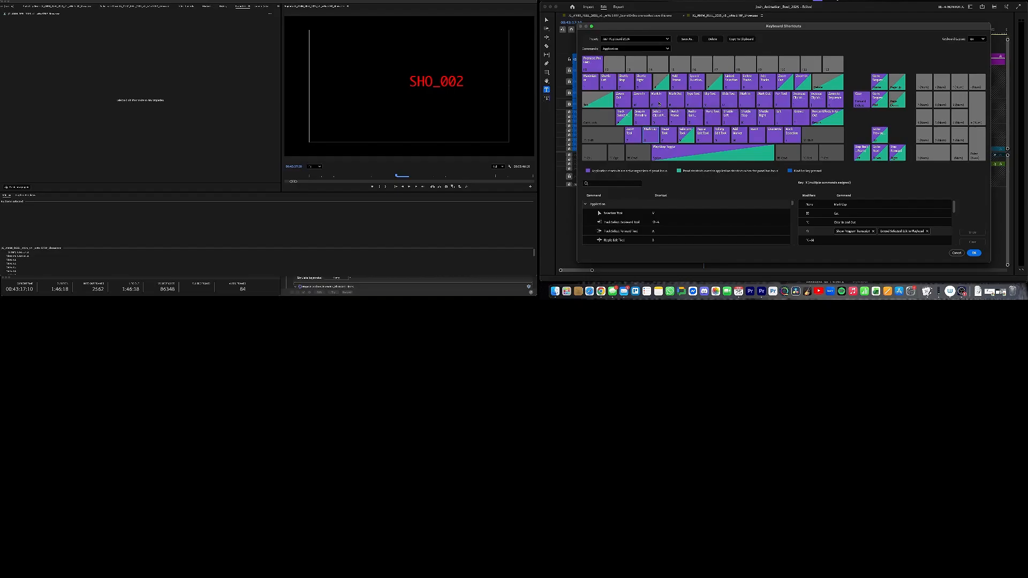
key("ctrl+alt")
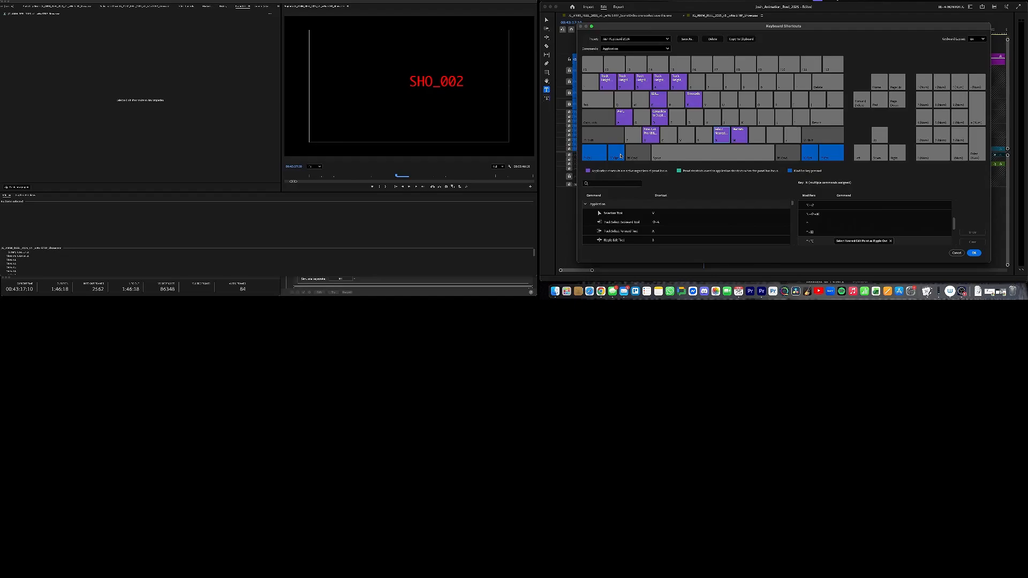
key("super+Tab")
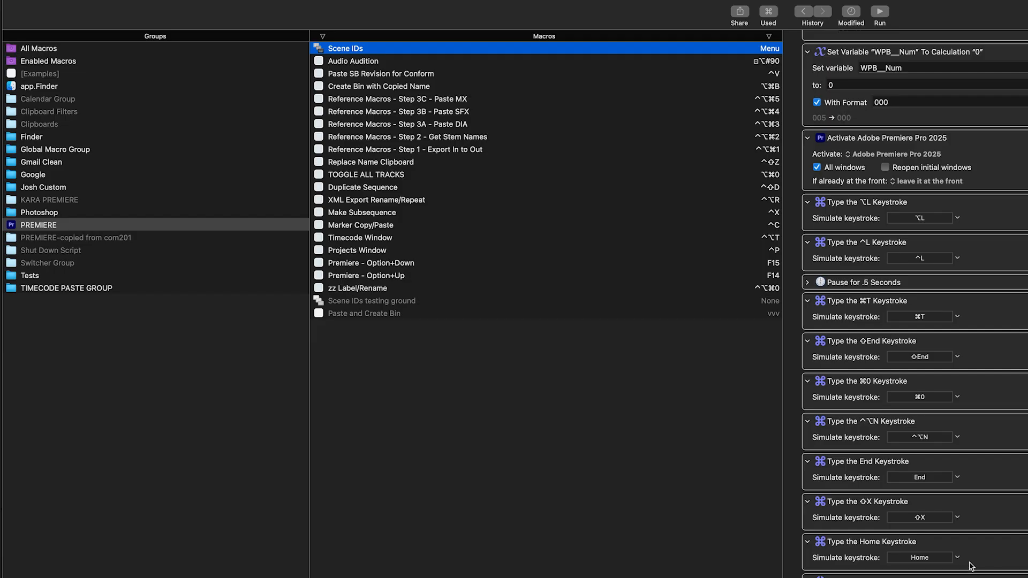
scroll(999, 563, "down", 5)
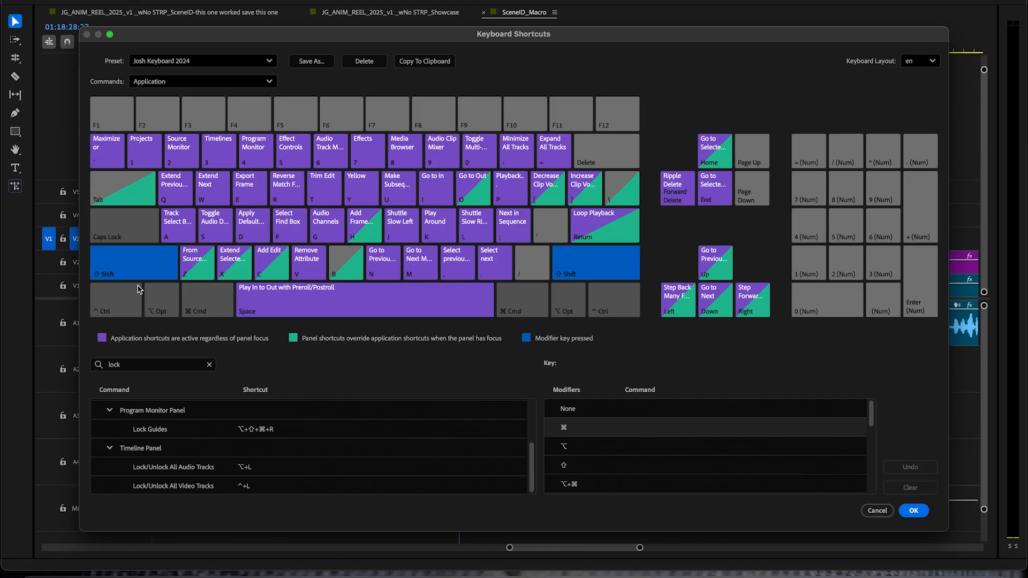
key("super")
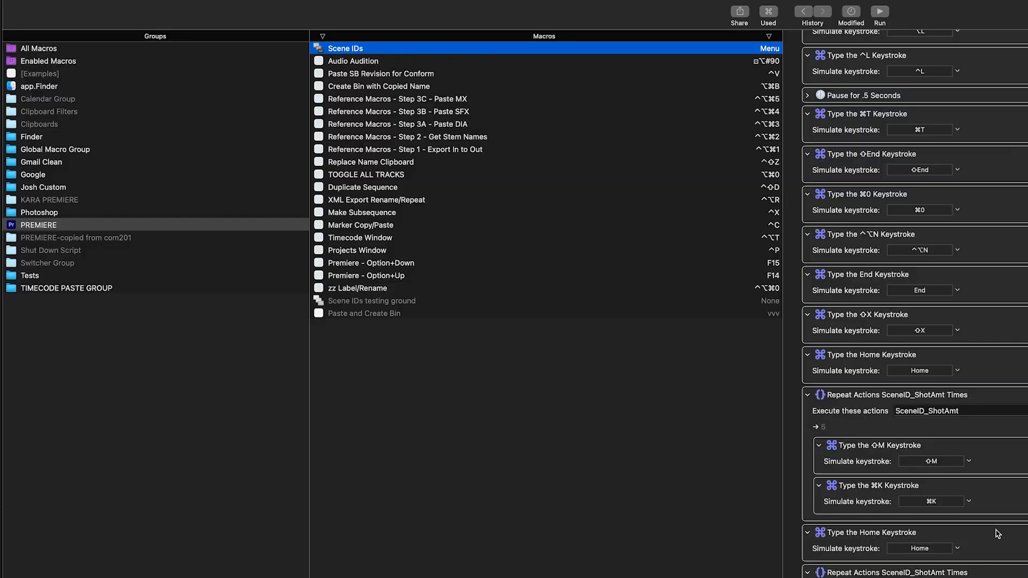
scroll(997, 533, "down", 5)
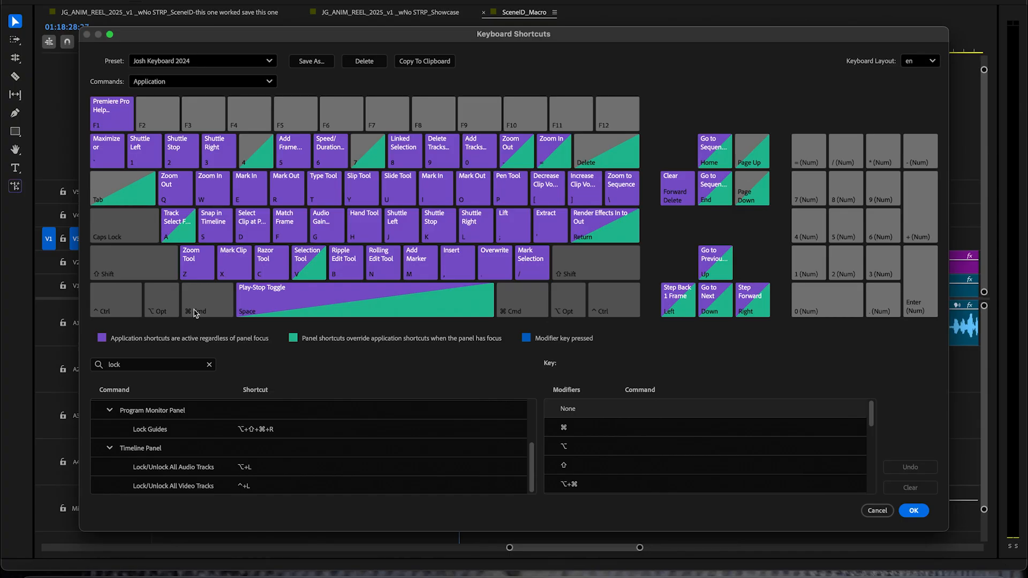
left_click(199, 309)
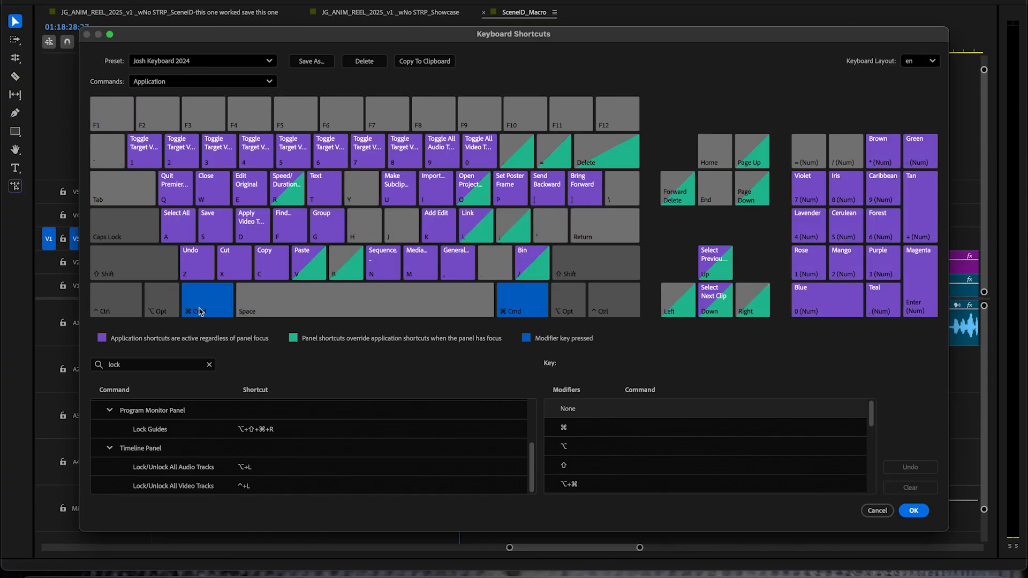
left_click(157, 307)
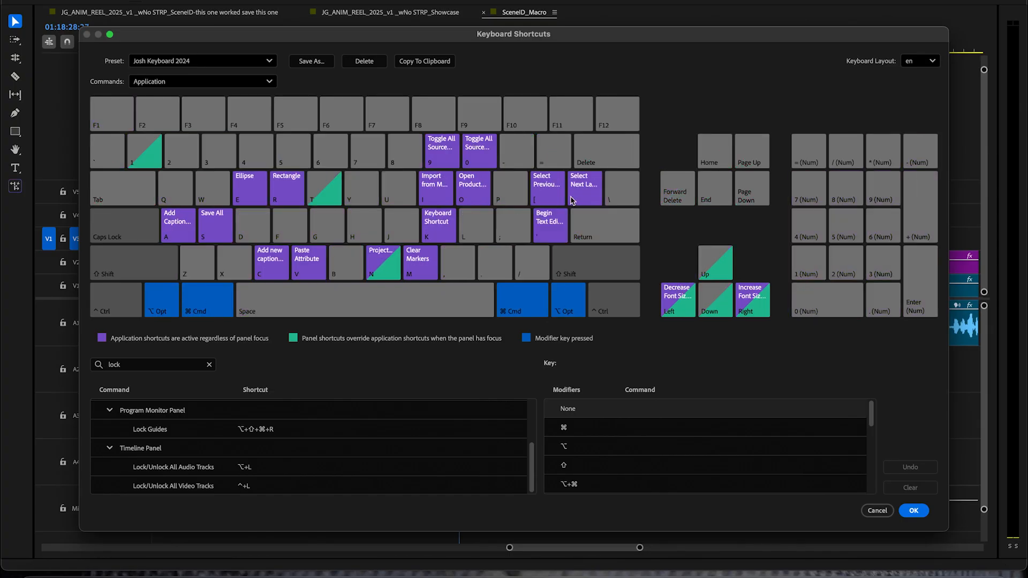